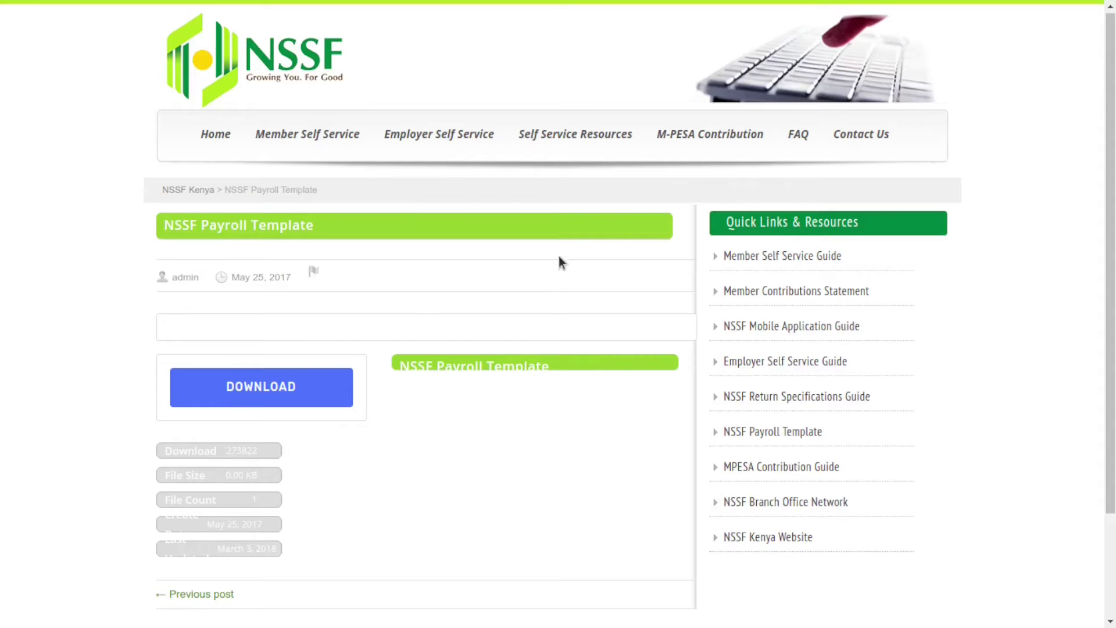
Step: Download the payroll template and save it as 'Payroll Template-Rel03.02.18 (1).xlsx' in Downloads
{"action": "left_click", "coordinate": [283, 394]}
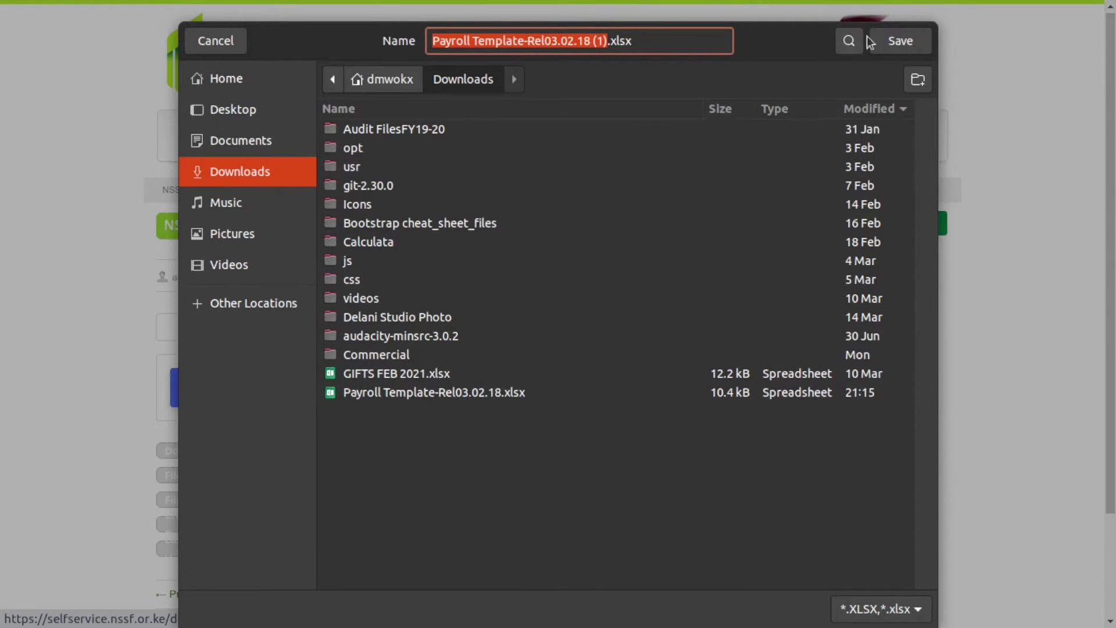
{"action": "left_click", "coordinate": [895, 42]}
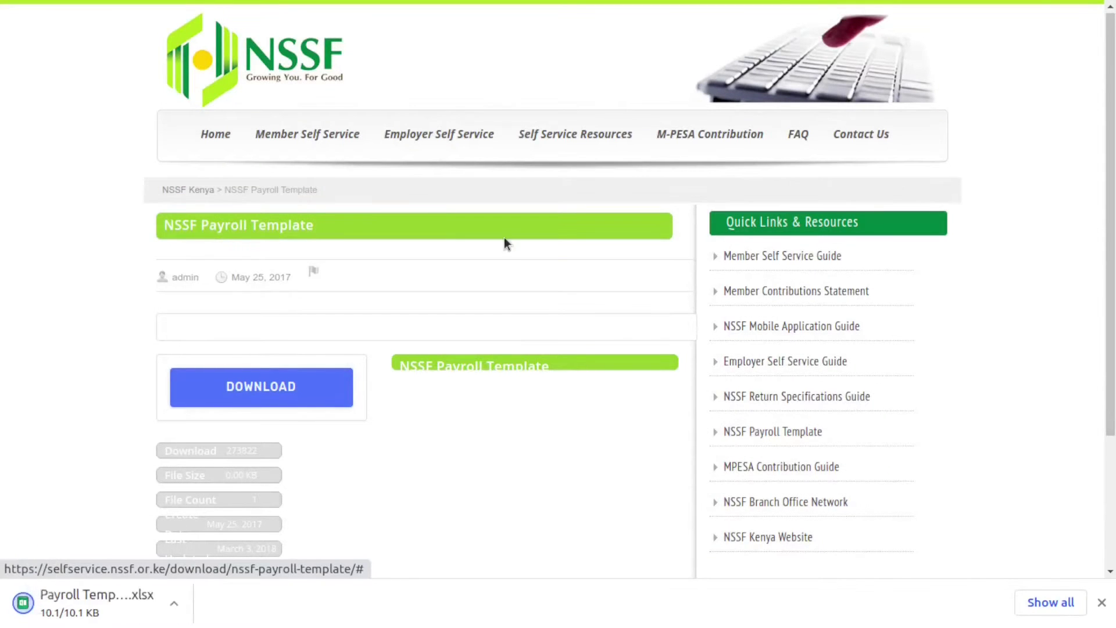
Step: Open 'Payroll Template-Rel03.02.18 (1).xlsx' from the download bar in LibreOffice Calc
{"action": "left_click", "coordinate": [81, 612]}
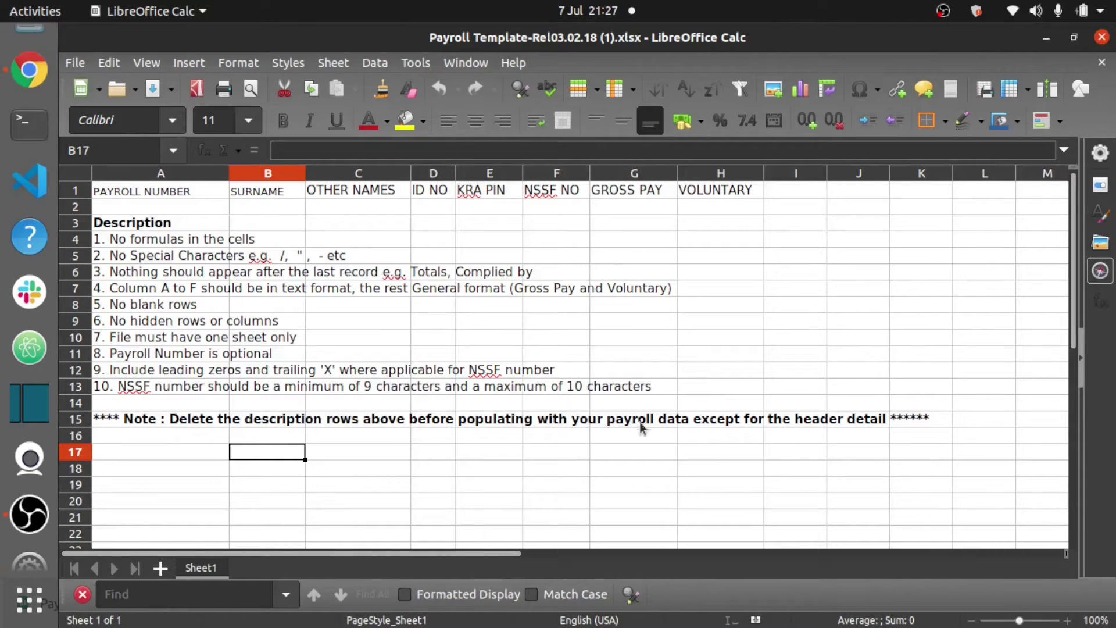
Step: Delete the instruction text in A2:K16 below the header row
{"action": "left_click", "coordinate": [95, 214]}
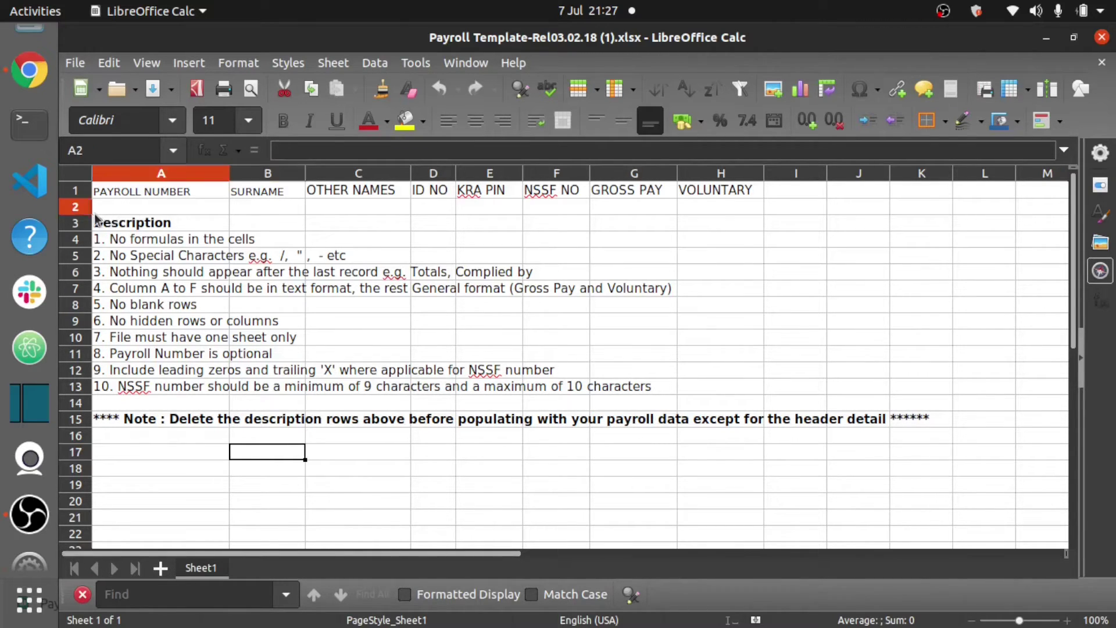
{"action": "left_click_drag", "start_coordinate": [96, 217], "coordinate": [947, 443]}
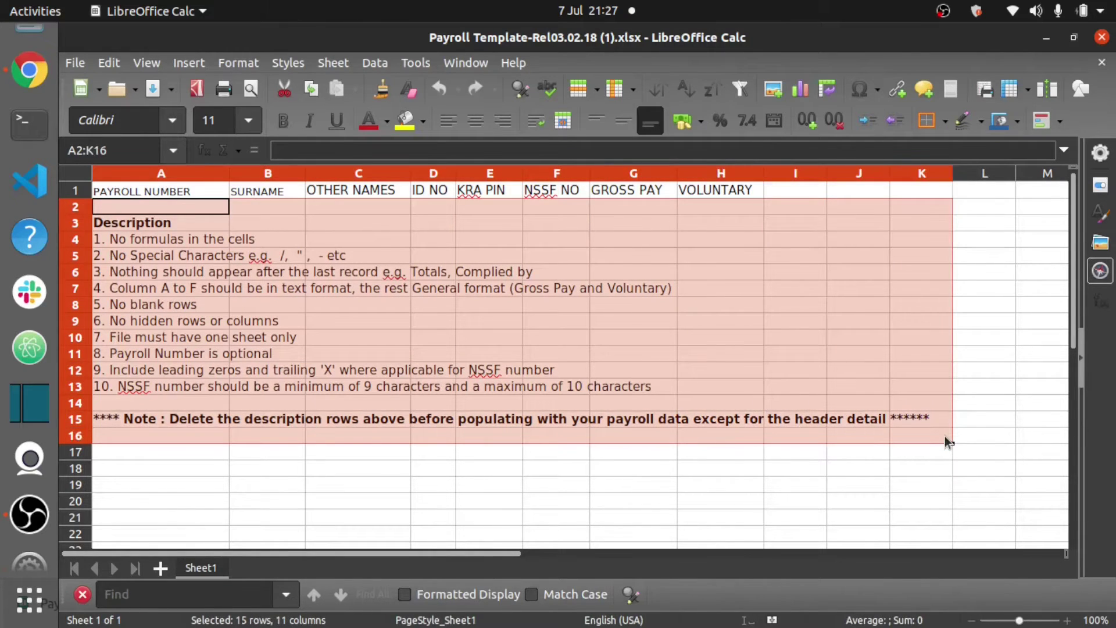
{"action": "key", "text": "Delete"}
{"action": "left_click", "coordinate": [667, 372]}
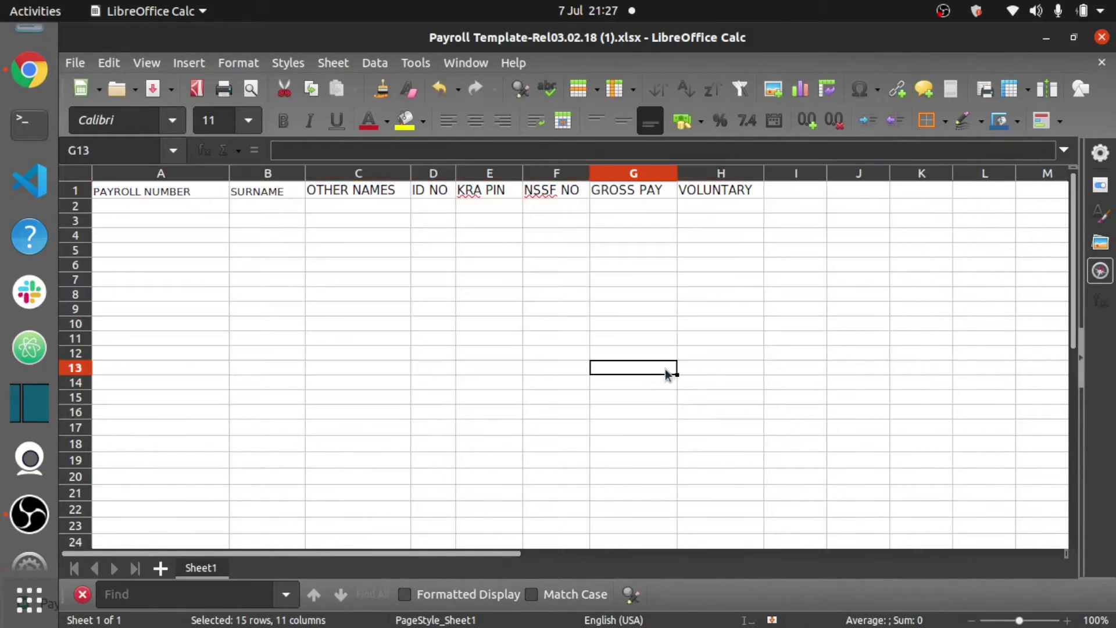
Step: Confirm row 2 is now empty, then close the template without saving
{"action": "left_click", "coordinate": [189, 211]}
{"action": "left_click", "coordinate": [278, 213]}
{"action": "left_click", "coordinate": [352, 211]}
{"action": "left_click", "coordinate": [468, 211]}
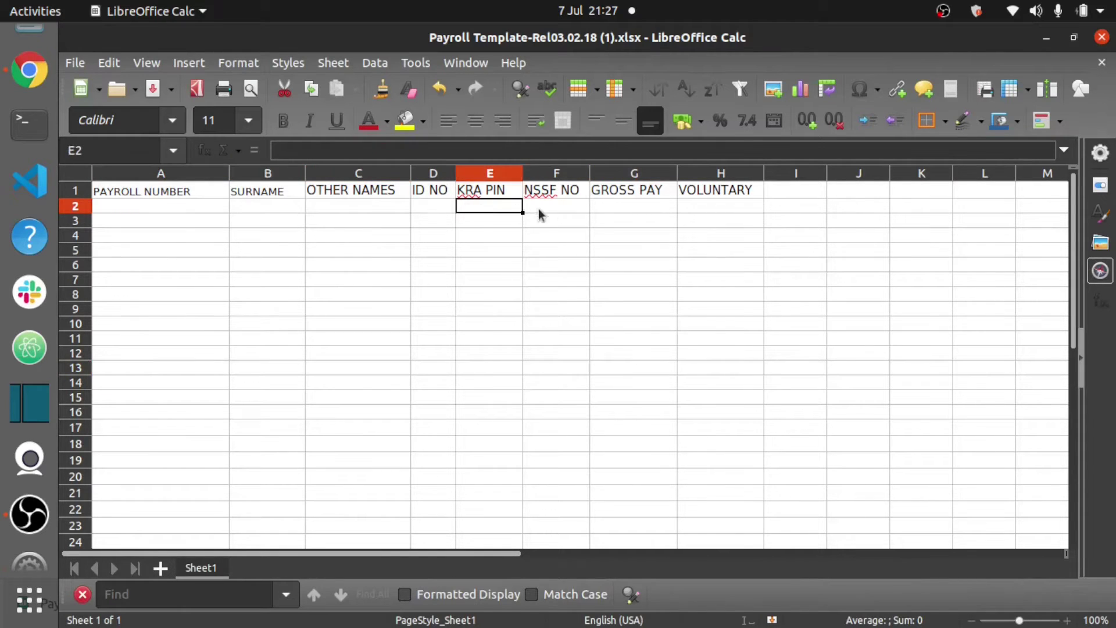
{"action": "left_click_drag", "start_coordinate": [538, 208], "coordinate": [491, 221]}
{"action": "left_click", "coordinate": [244, 299]}
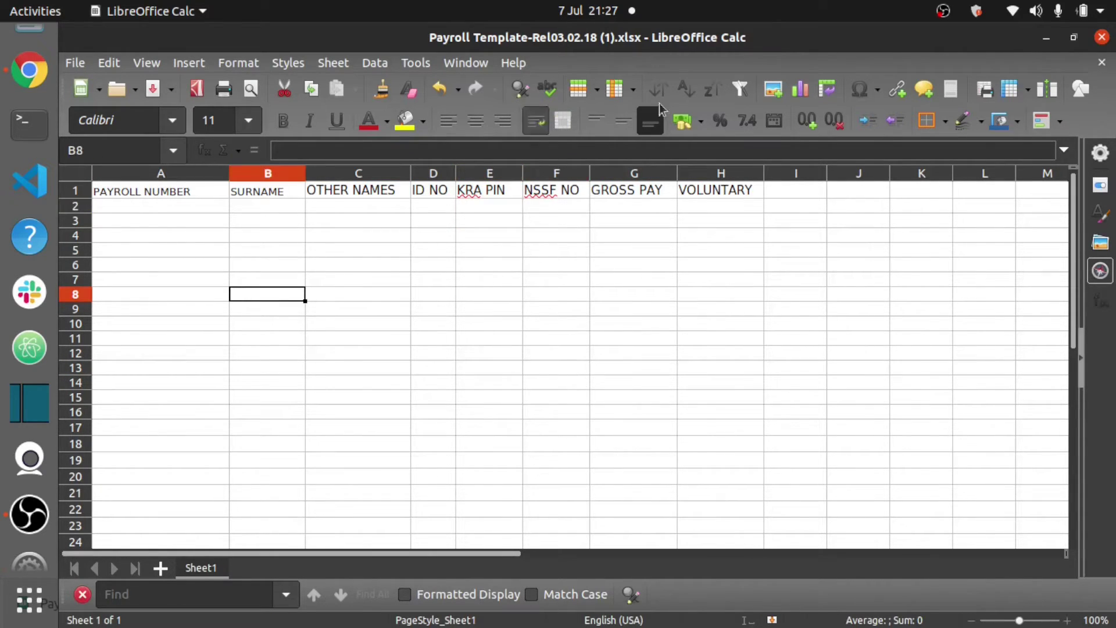
{"action": "left_click", "coordinate": [1102, 38]}
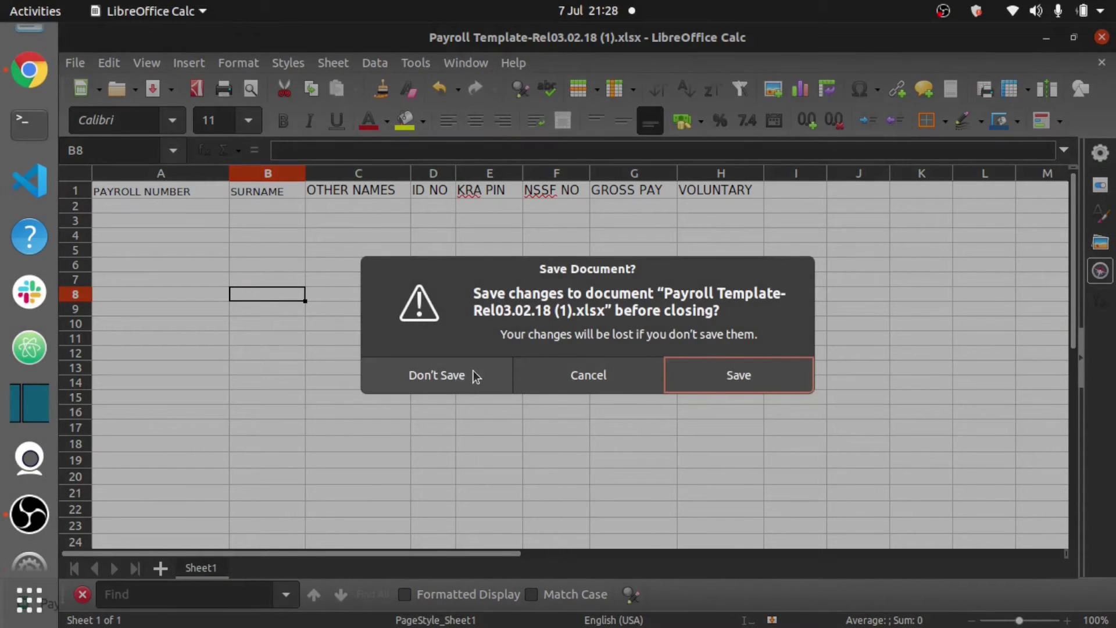
{"action": "left_click", "coordinate": [447, 374]}
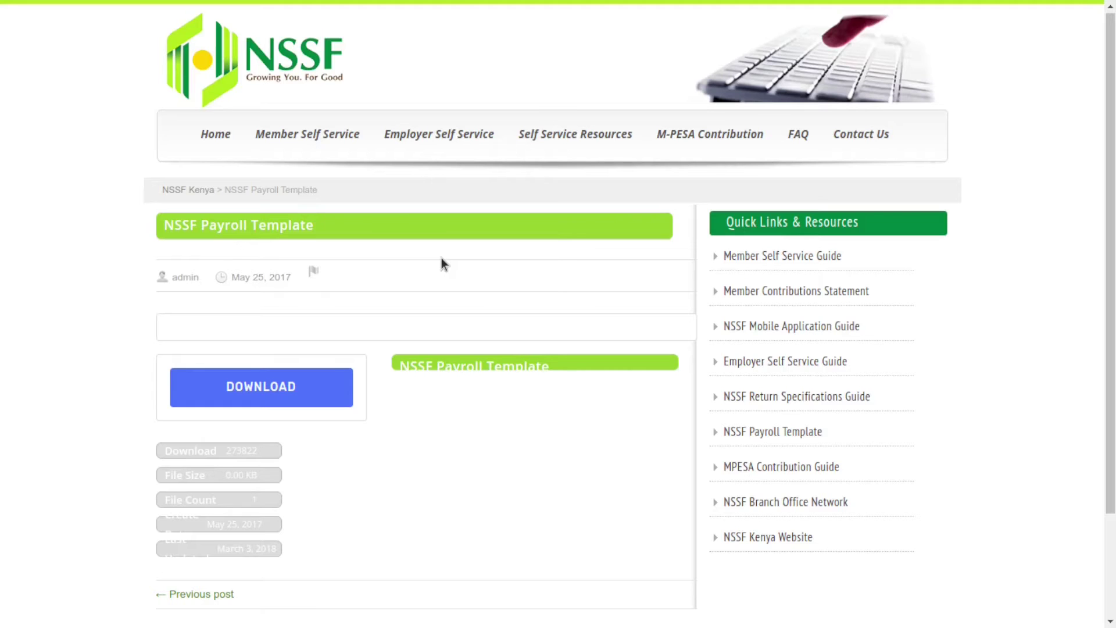
Step: On the SF24 User Login page, correct the trailing digits of the saved employer username
{"action": "key", "text": "F11"}
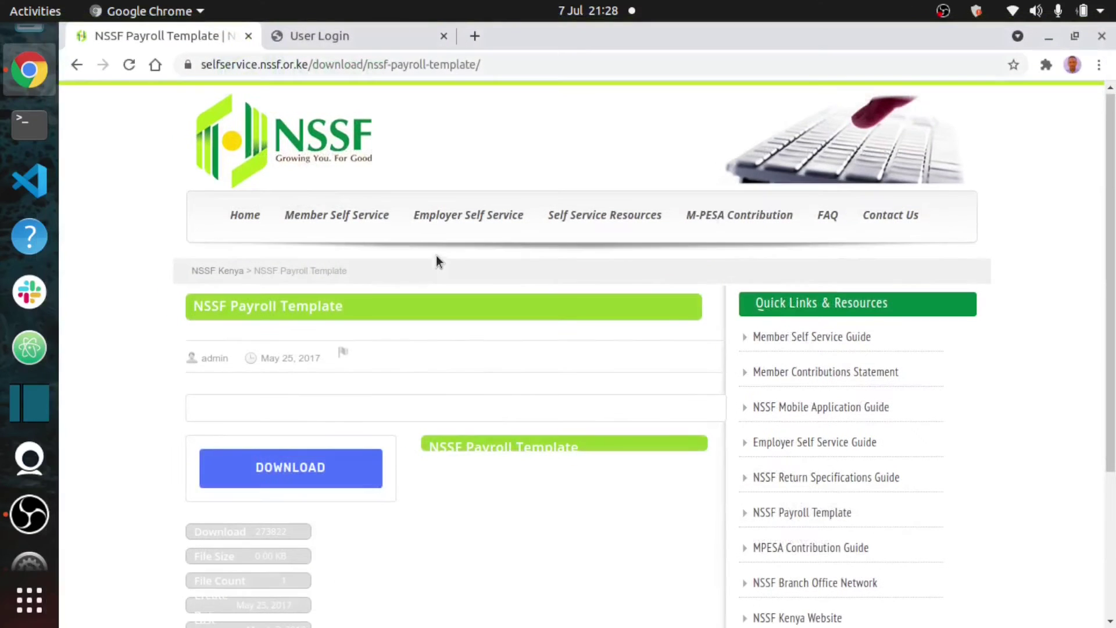
{"action": "left_click", "coordinate": [347, 43]}
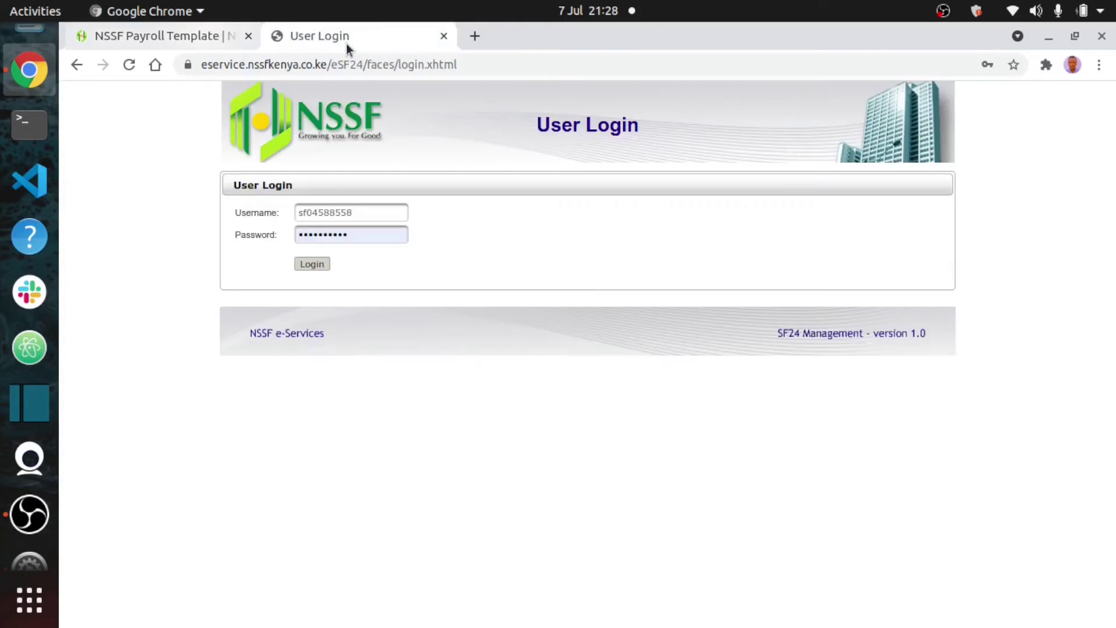
{"action": "key", "text": "F11"}
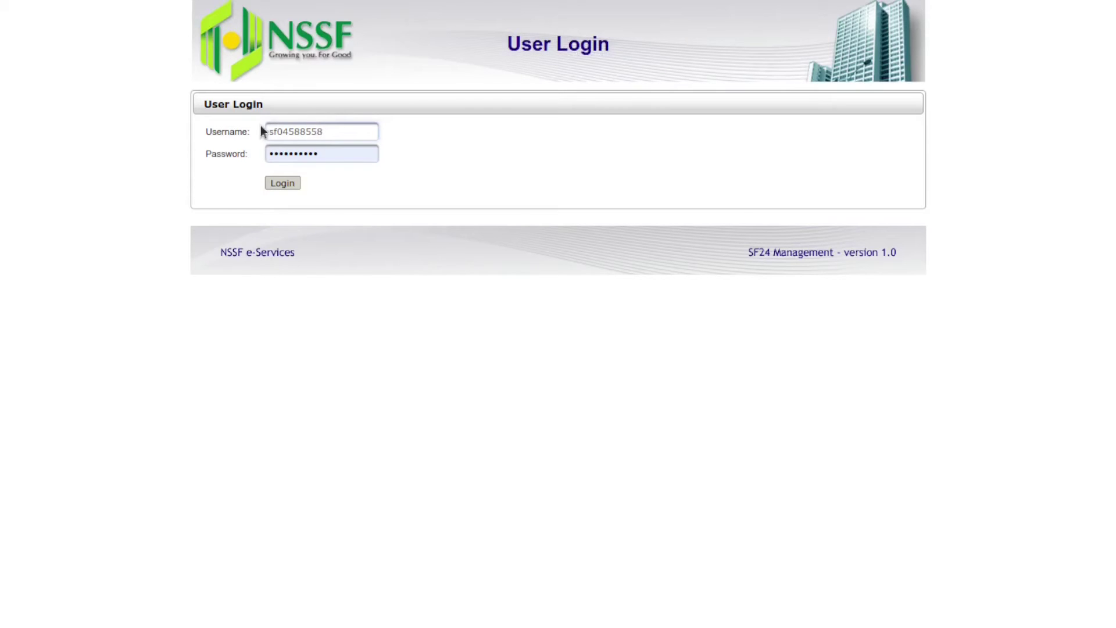
{"action": "left_click", "coordinate": [323, 133]}
{"action": "left_click", "coordinate": [326, 132]}
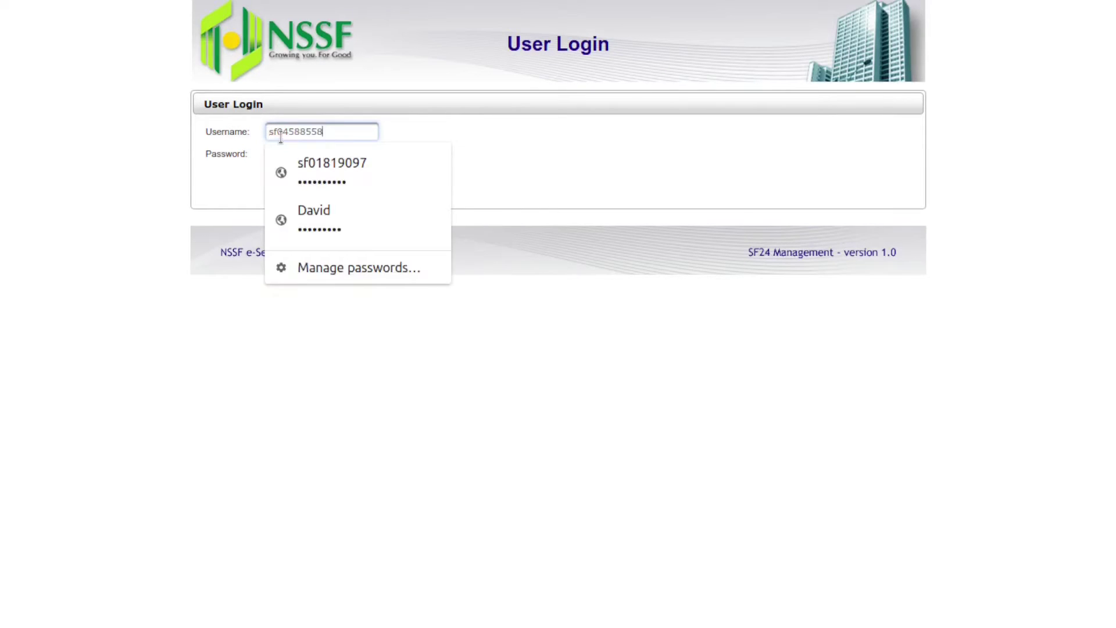
{"action": "left_click_drag", "start_coordinate": [326, 132], "coordinate": [281, 134]}
{"action": "type", "text": "1"}
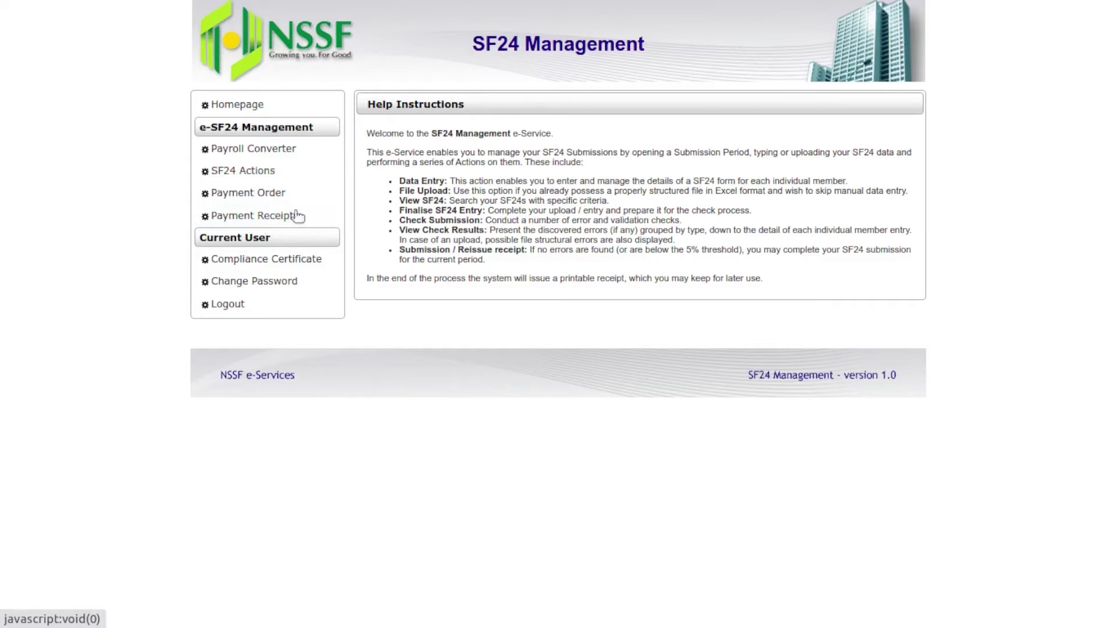
Step: Open Payroll Converter to list the 1/2021–6/2021 payroll submissions
{"action": "left_click", "coordinate": [260, 149]}
{"action": "scroll", "coordinate": [489, 282], "scroll_direction": "down", "scroll_amount": 1}
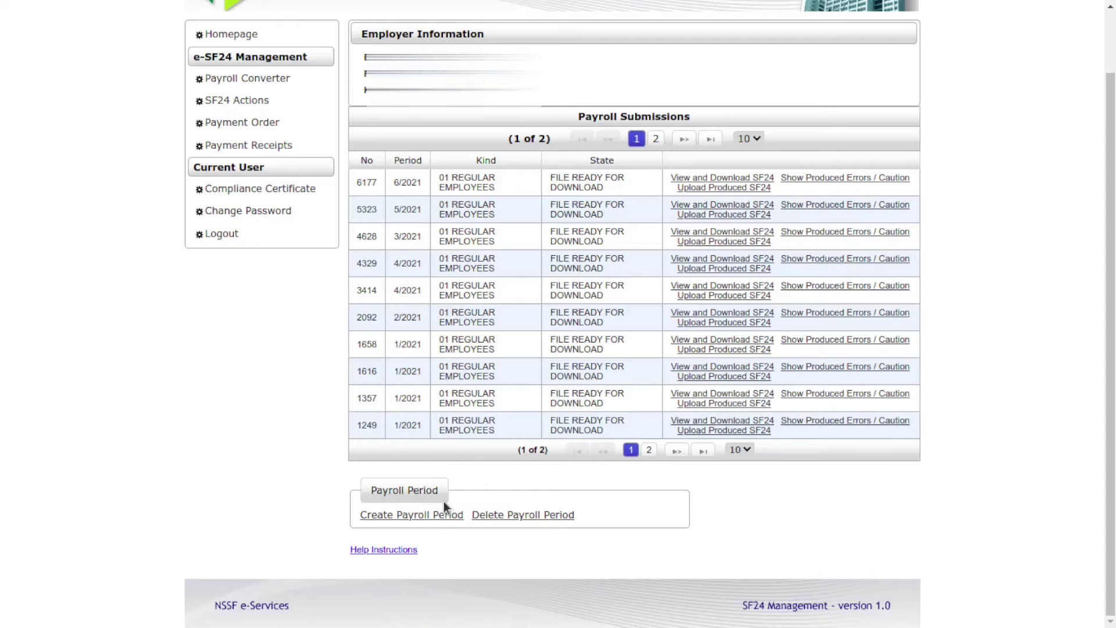
Step: Open a 07/2021 REGULAR EMPLOYEES period with Tier 1 and Tier 2 contributions, acknowledging the confirmation
{"action": "left_click", "coordinate": [417, 515]}
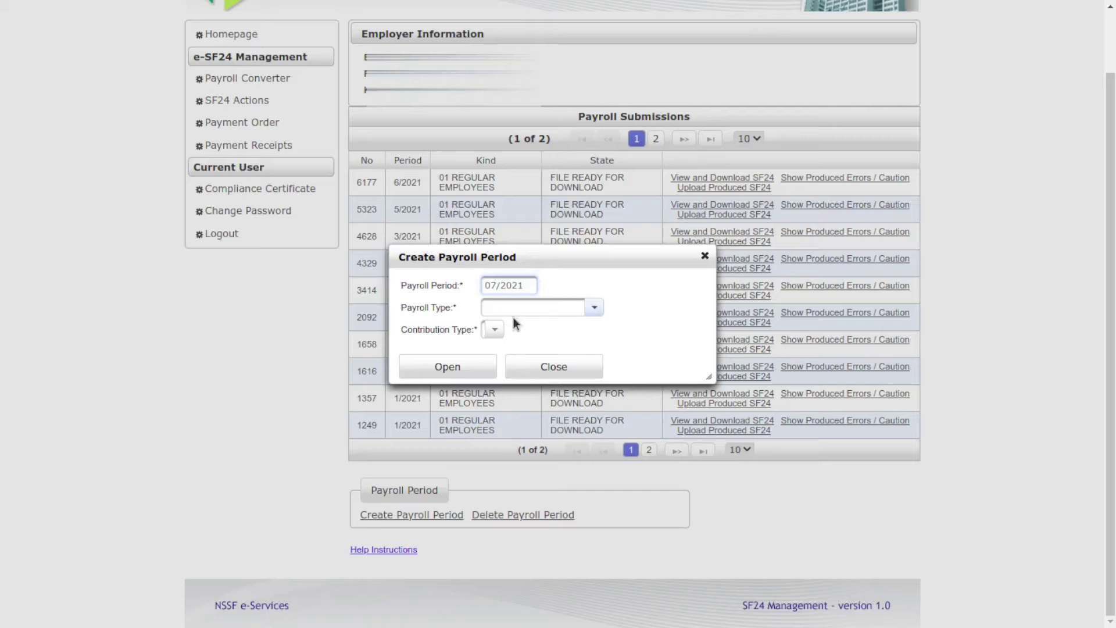
{"action": "left_click", "coordinate": [596, 308]}
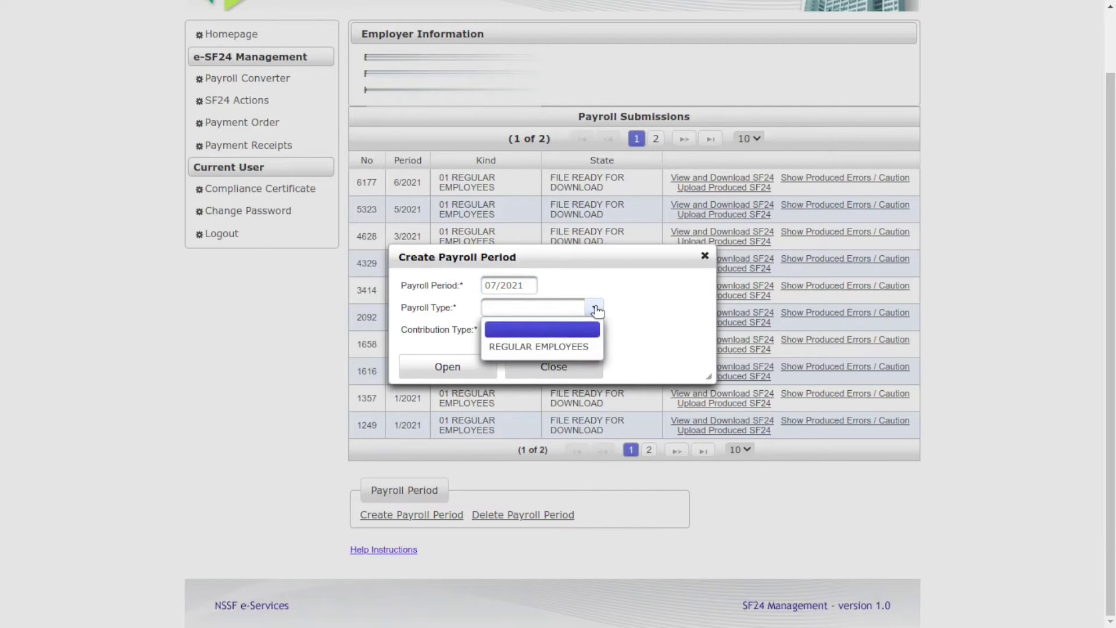
{"action": "left_click", "coordinate": [546, 351]}
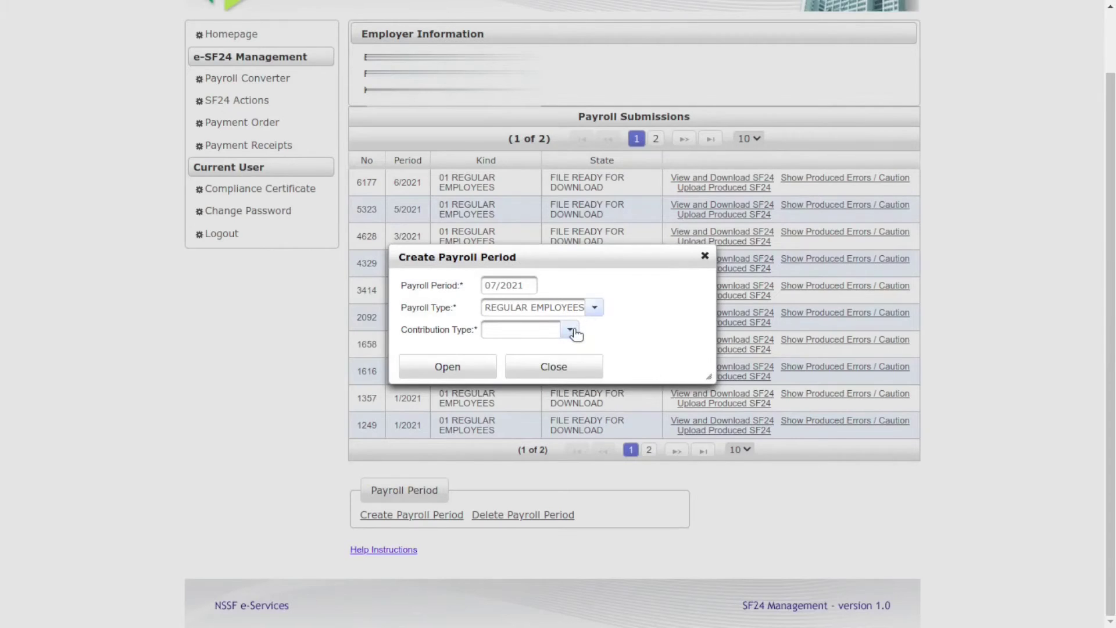
{"action": "left_click", "coordinate": [572, 330]}
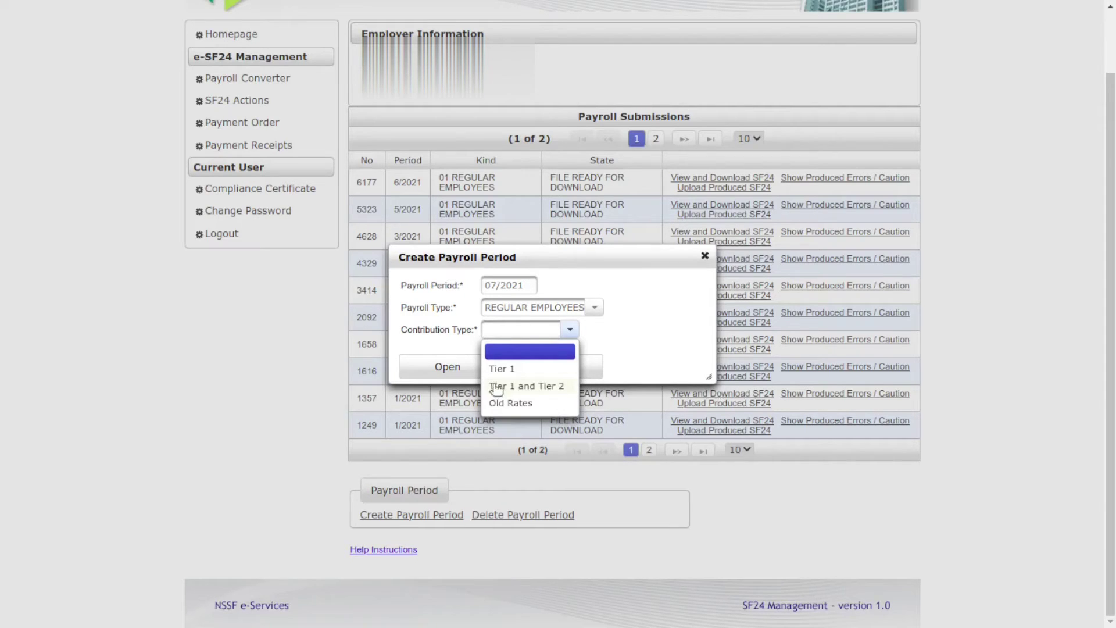
{"action": "left_click", "coordinate": [528, 388]}
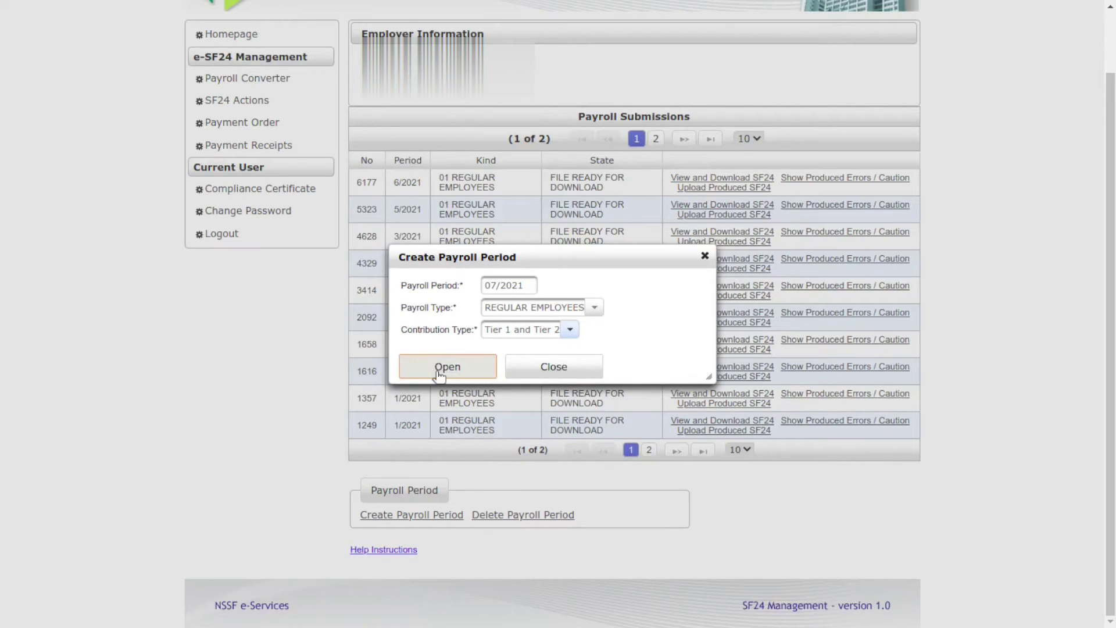
{"action": "left_click", "coordinate": [569, 330]}
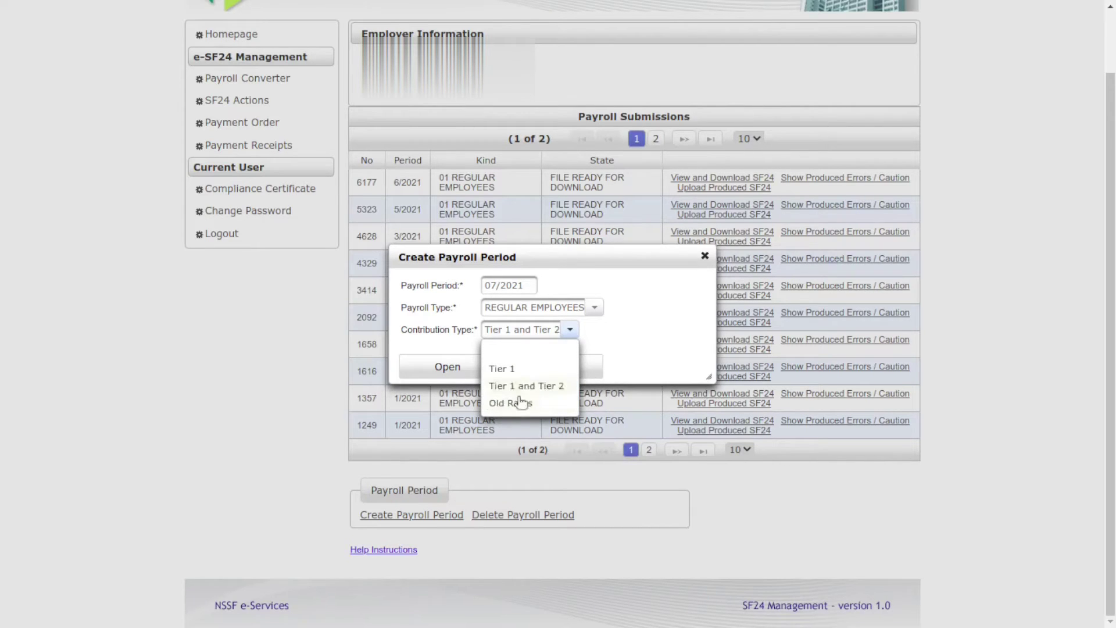
{"action": "left_click", "coordinate": [615, 330]}
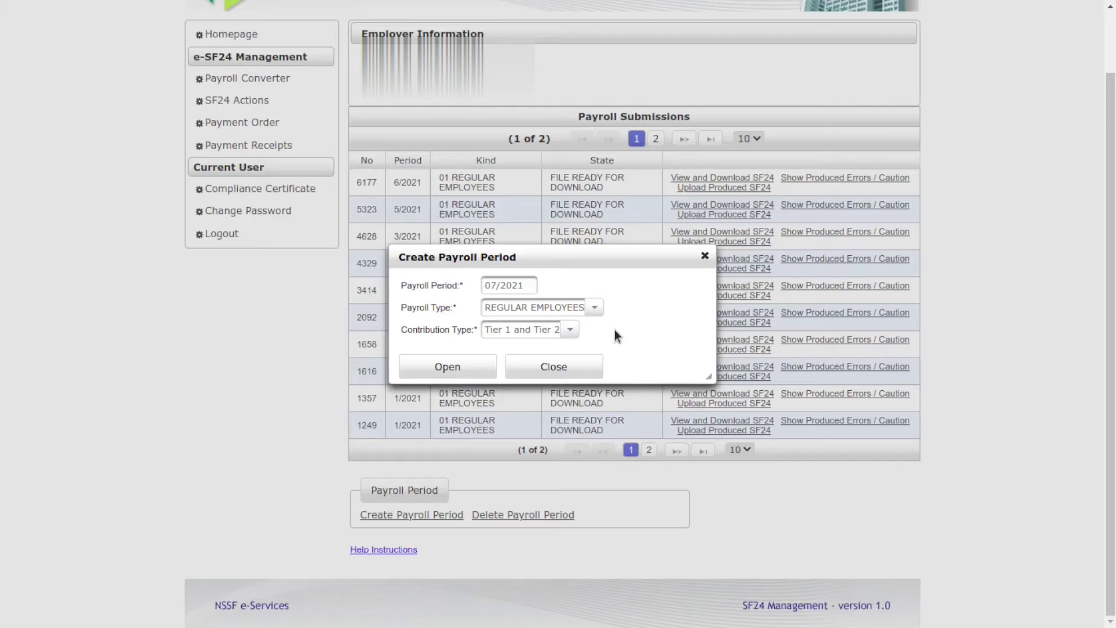
{"action": "left_click", "coordinate": [455, 367]}
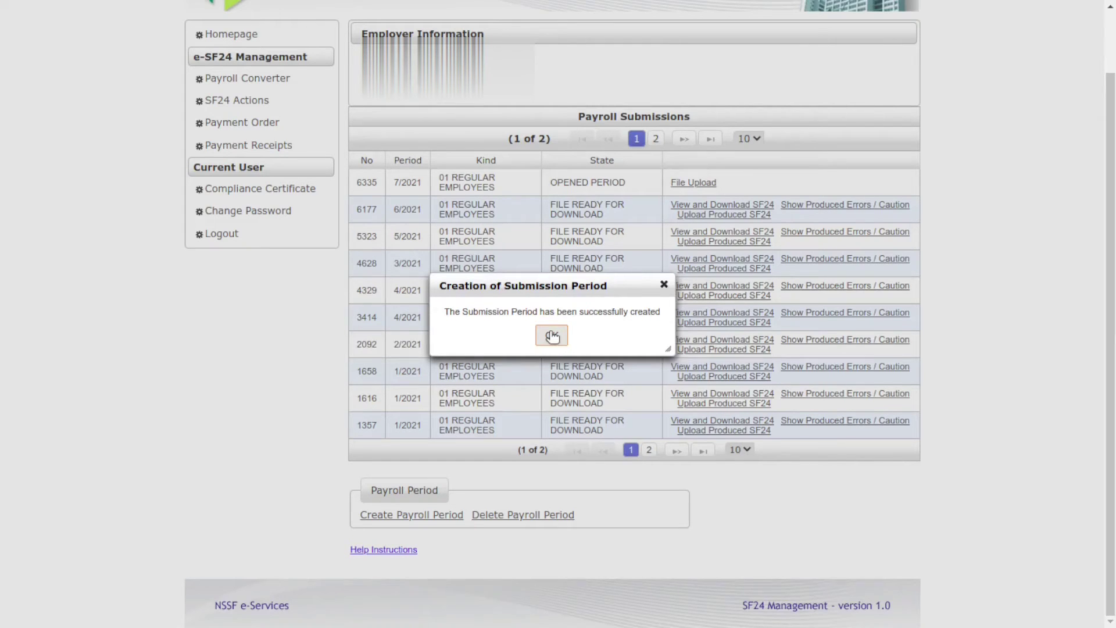
{"action": "left_click", "coordinate": [552, 335]}
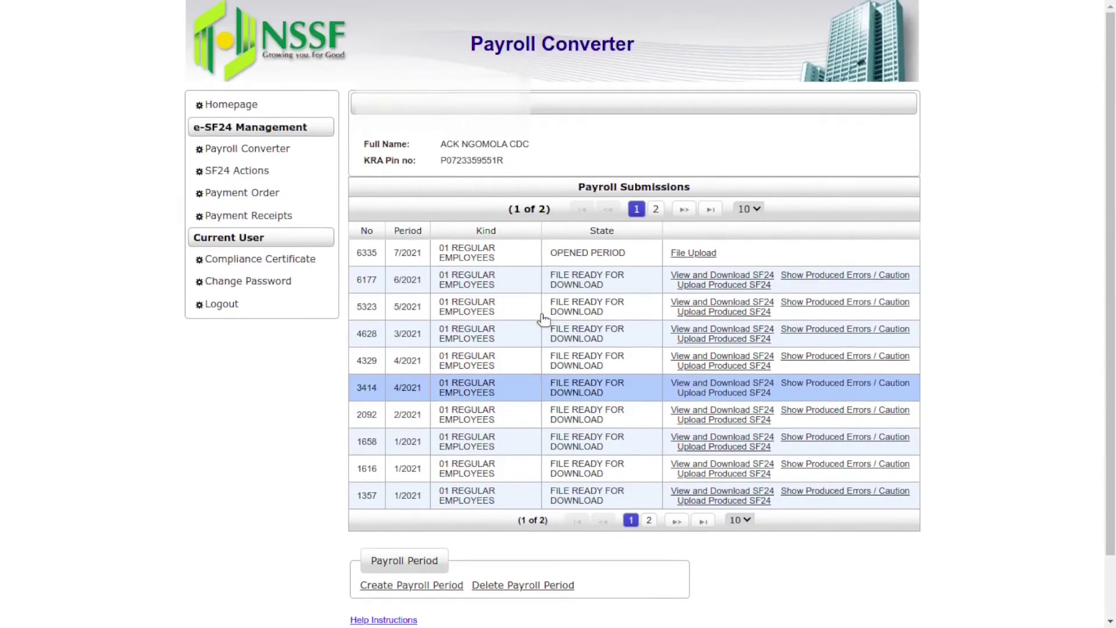
Step: Select period 6335 (7/2021) and open its File Upload page
{"action": "left_click", "coordinate": [498, 256]}
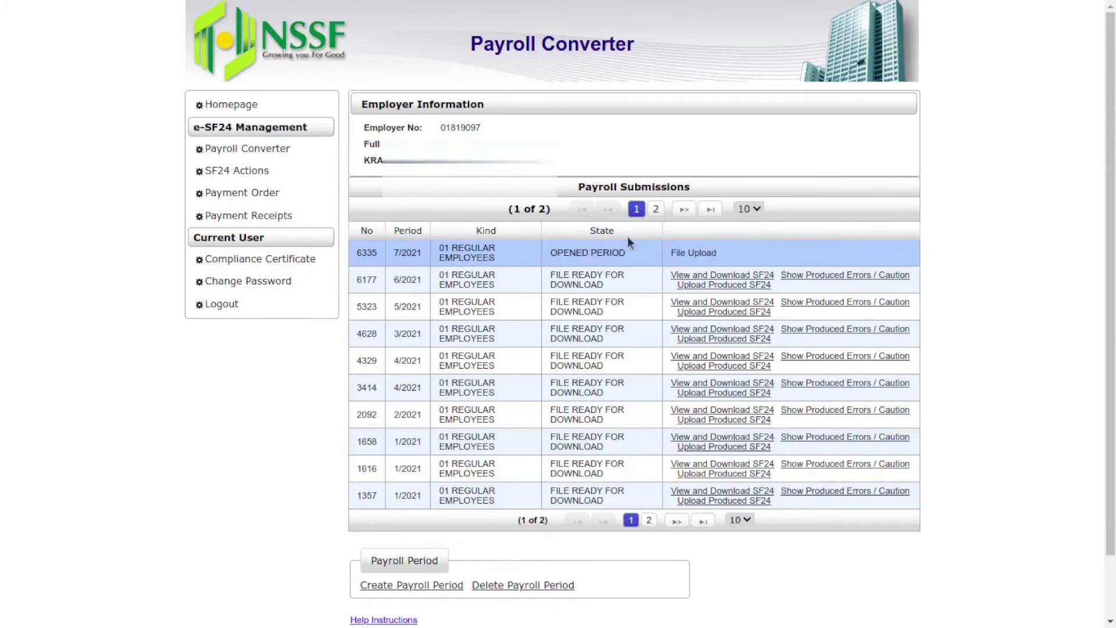
{"action": "left_click", "coordinate": [704, 256]}
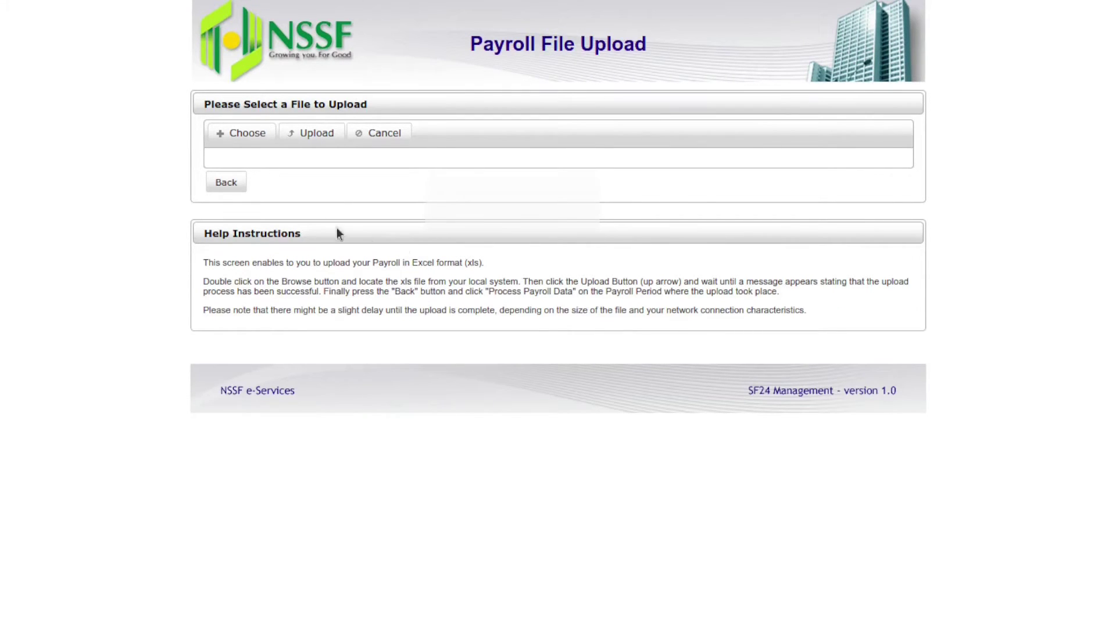
Step: Choose Payroll Template-Rel03.02.18.xlsx and upload it for the 7/2021 period
{"action": "left_click", "coordinate": [249, 134]}
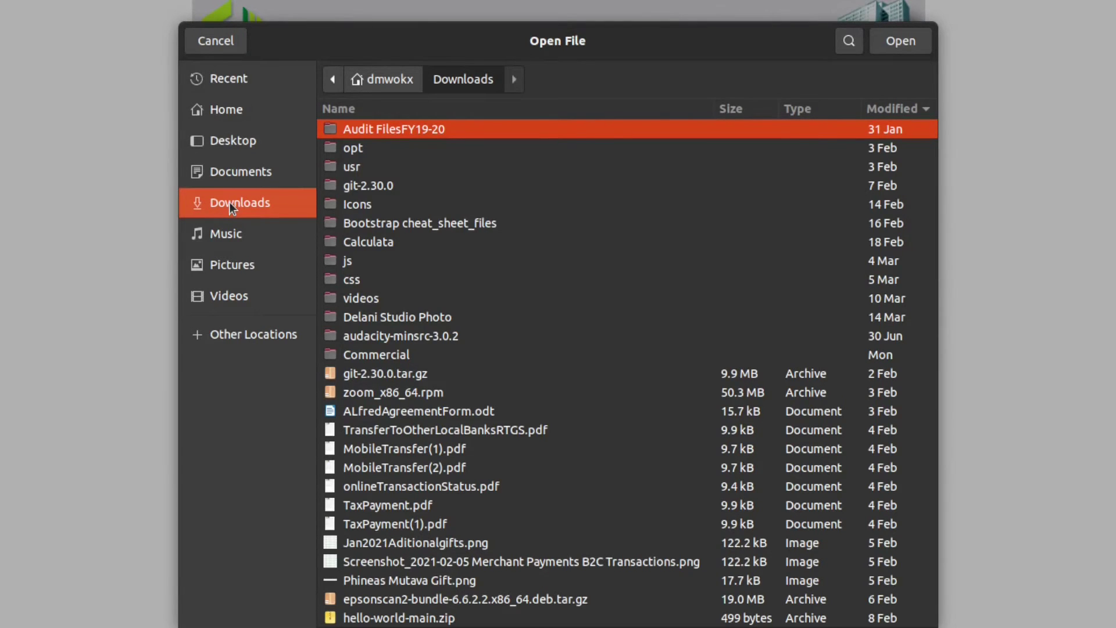
{"action": "scroll", "coordinate": [448, 358], "scroll_direction": "down", "scroll_amount": 10}
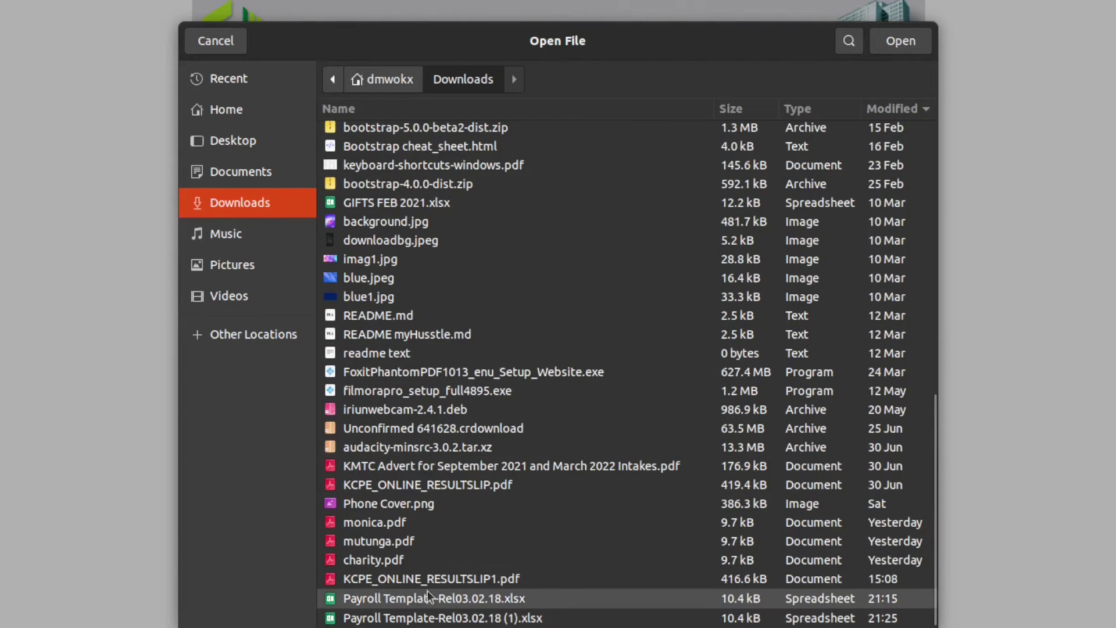
{"action": "left_click", "coordinate": [430, 600]}
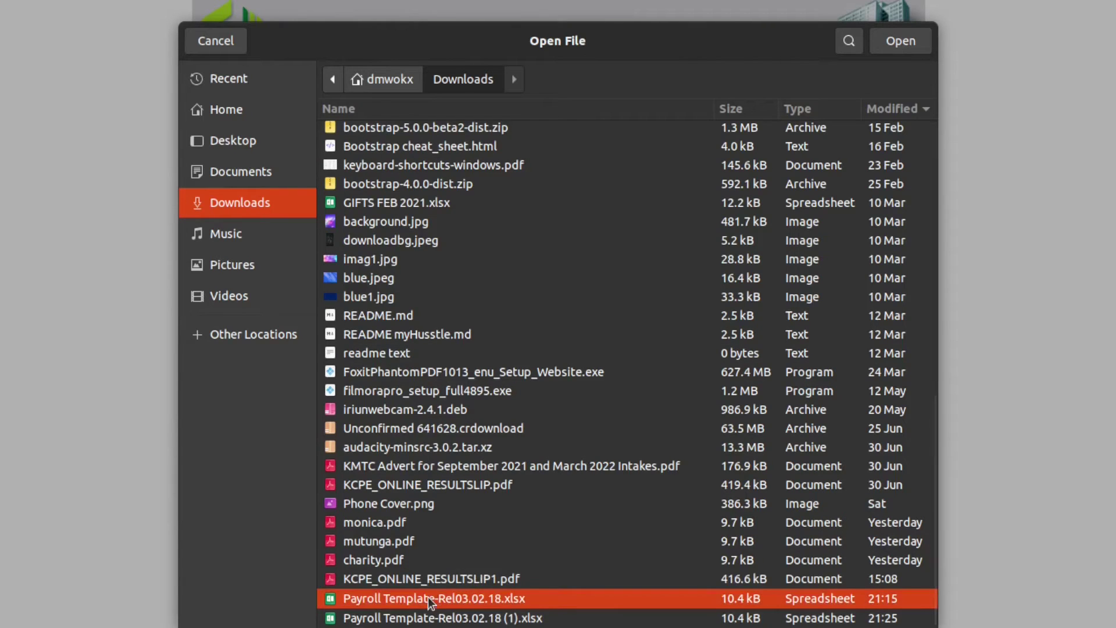
{"action": "left_click", "coordinate": [912, 40]}
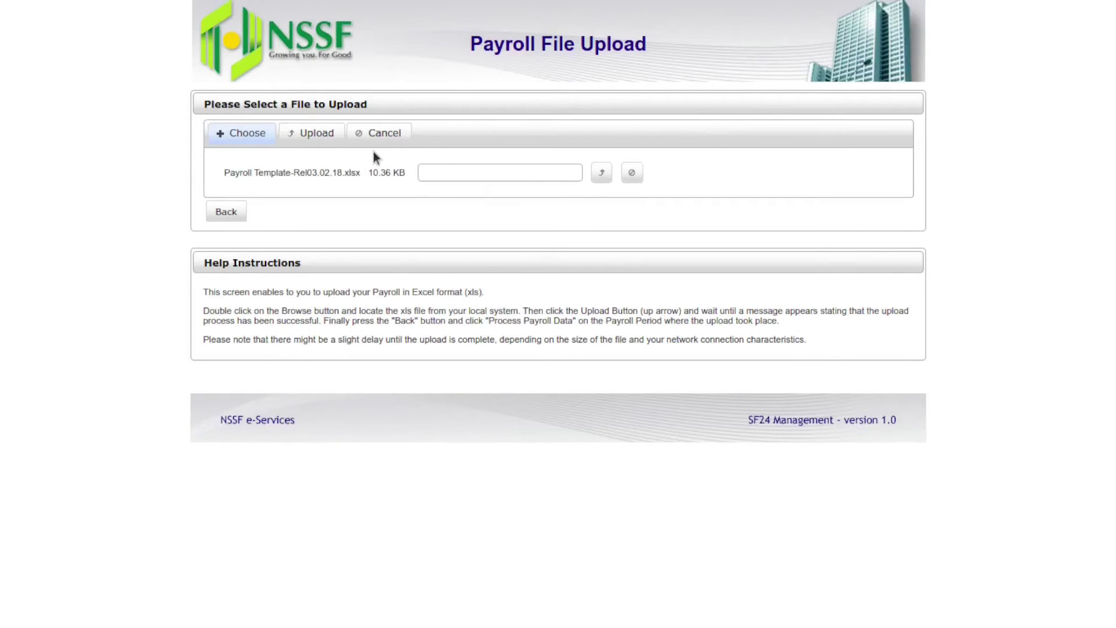
{"action": "left_click", "coordinate": [304, 134]}
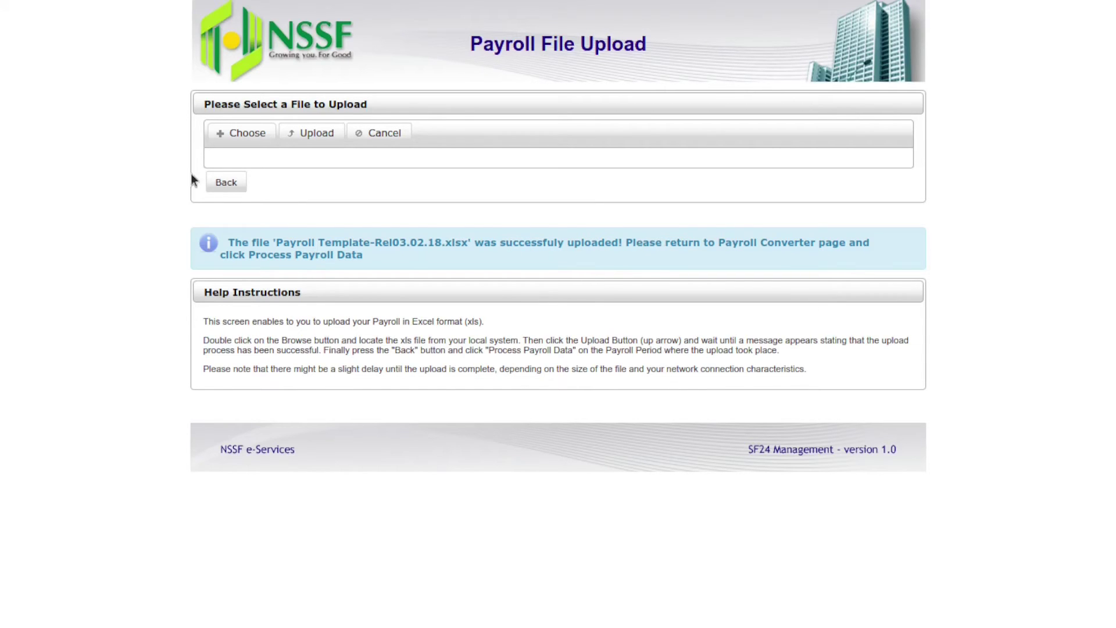
Step: Go back to Payroll Converter, where submission 6335 shows READY TO PROCESS PAYROLL
{"action": "left_click", "coordinate": [228, 183]}
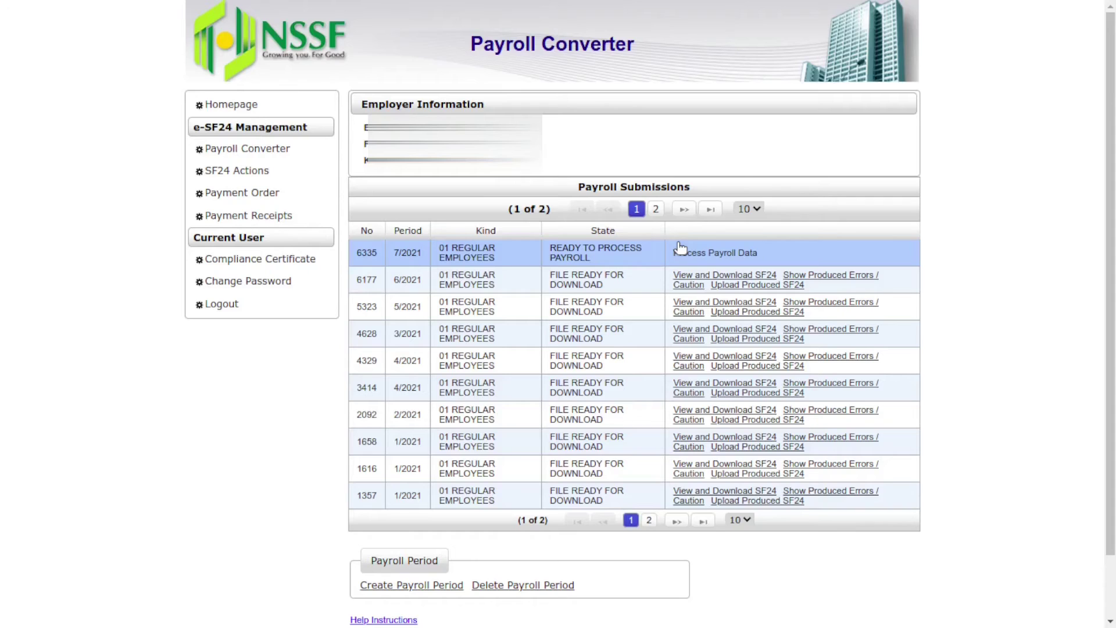
Step: Launch Process Payroll Data for the 7/2021 payroll and dismiss the initiation notice
{"action": "left_click", "coordinate": [755, 253]}
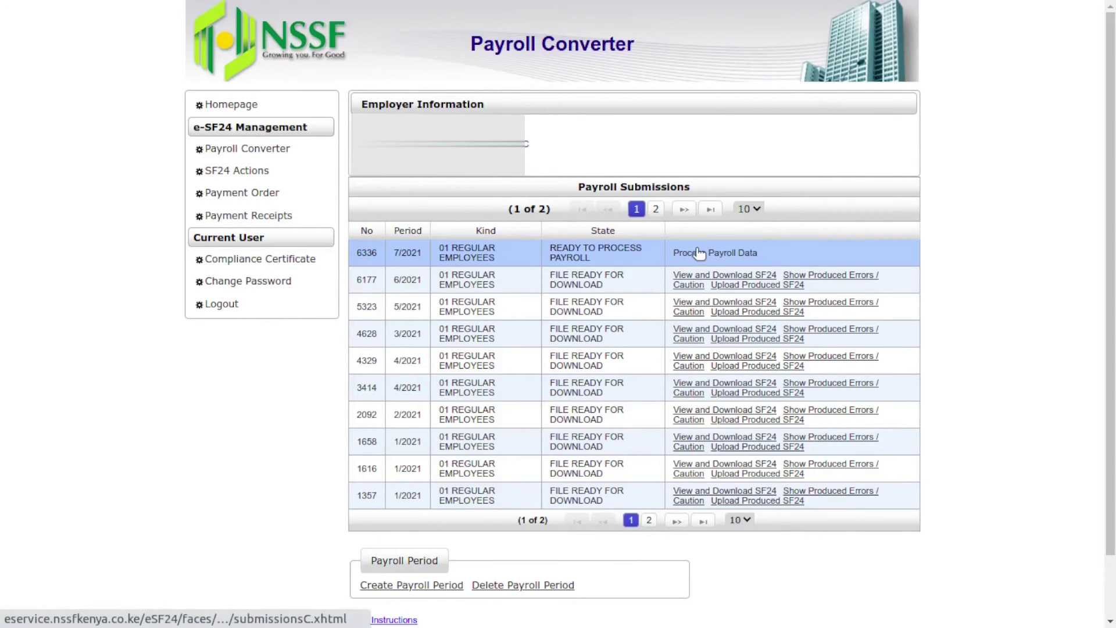
{"action": "left_click", "coordinate": [685, 254]}
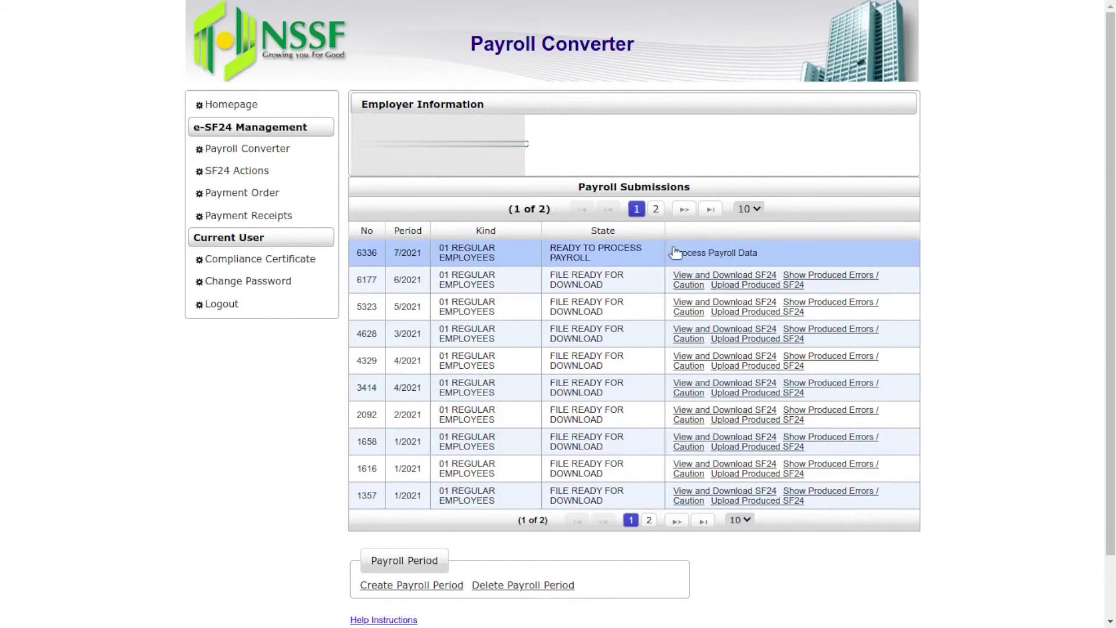
{"action": "left_click", "coordinate": [708, 252]}
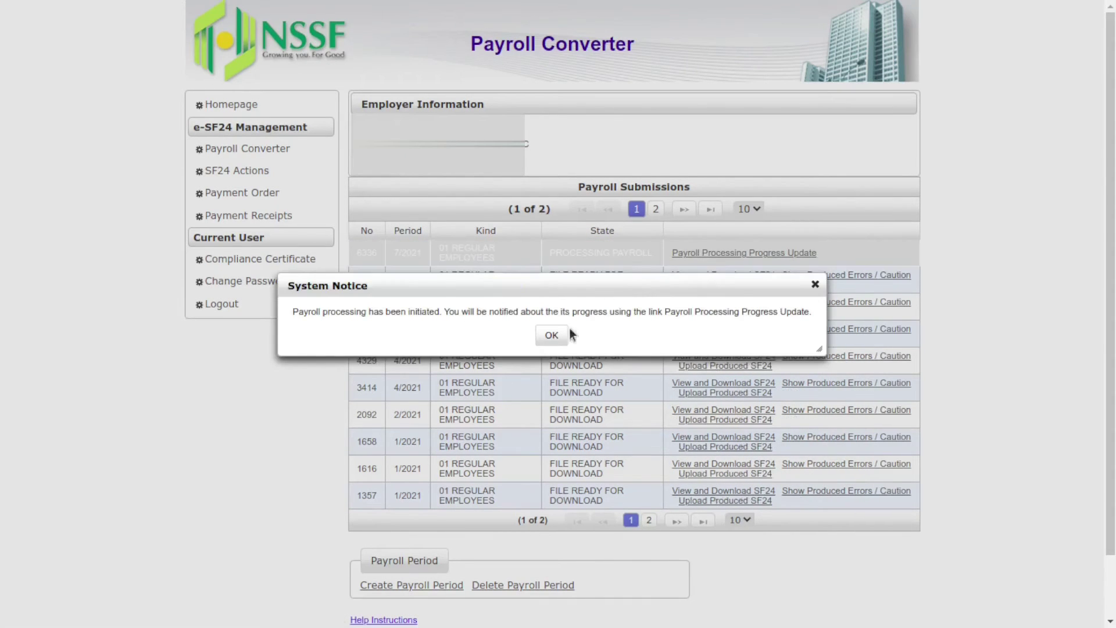
{"action": "left_click", "coordinate": [546, 335]}
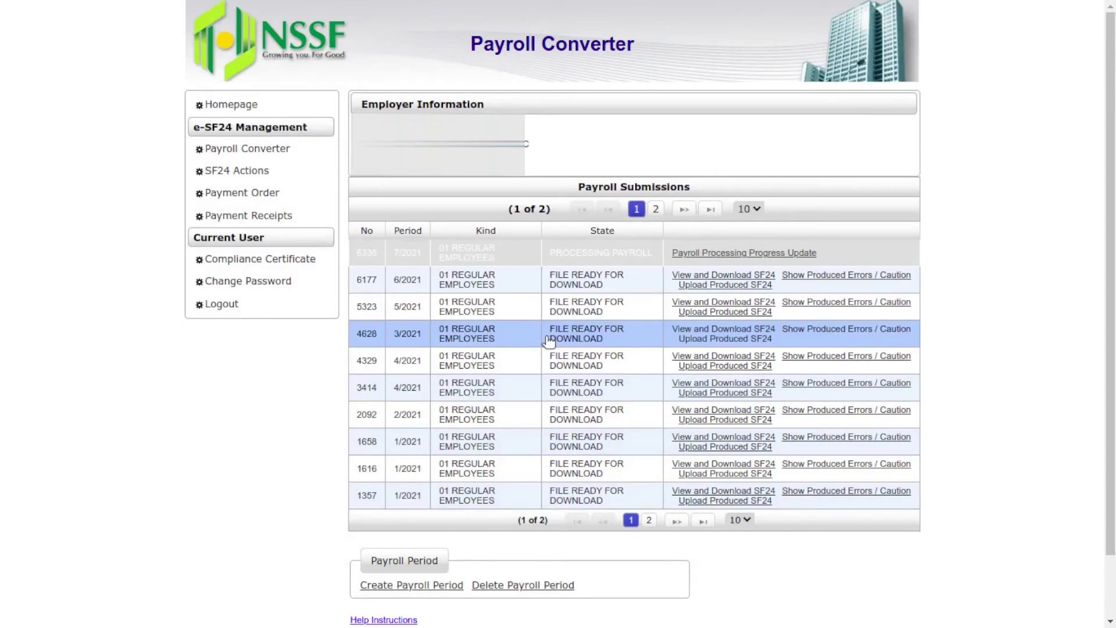
Step: Check processing progress until completed, then open SF24 submissions showing 7523 in SUBMISSION CHECK
{"action": "left_click", "coordinate": [734, 254]}
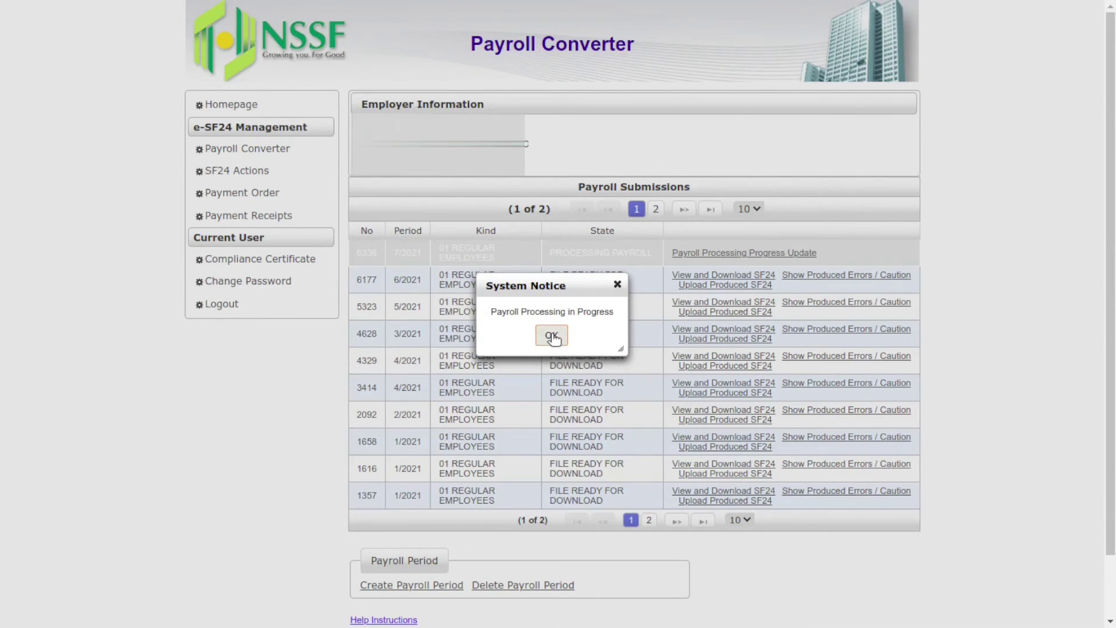
{"action": "left_click", "coordinate": [551, 335]}
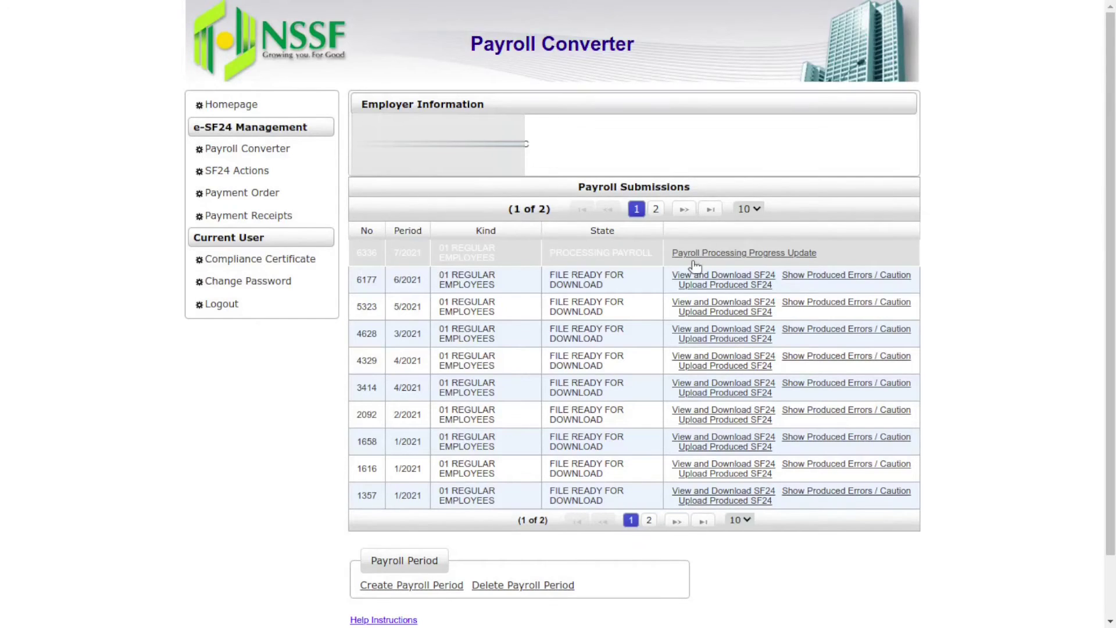
{"action": "left_click", "coordinate": [696, 254]}
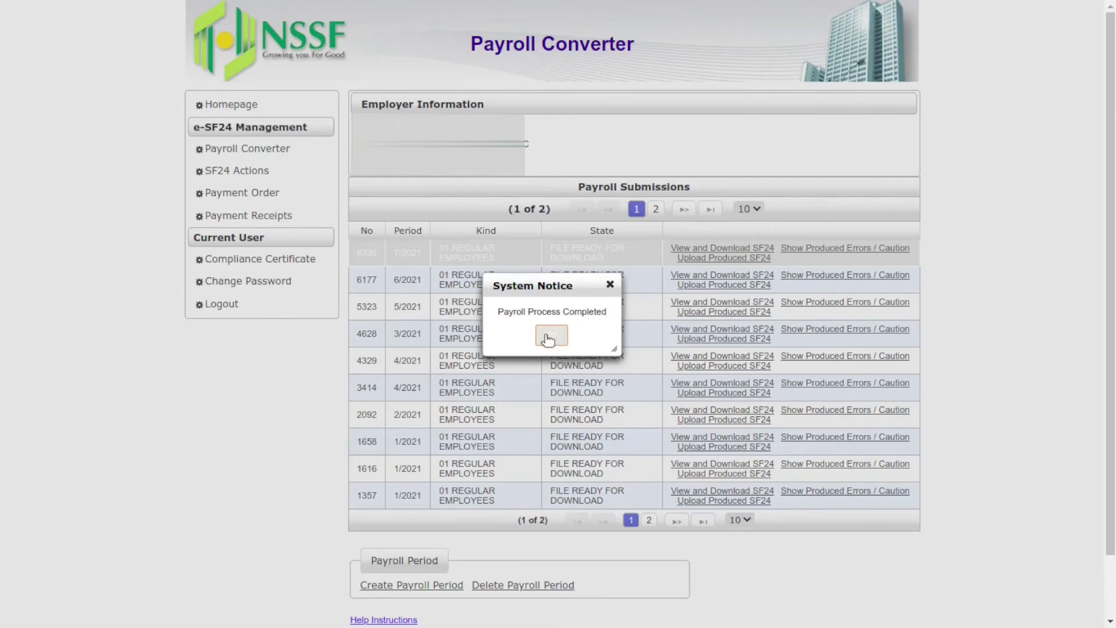
{"action": "left_click", "coordinate": [550, 334]}
{"action": "left_click", "coordinate": [746, 261]}
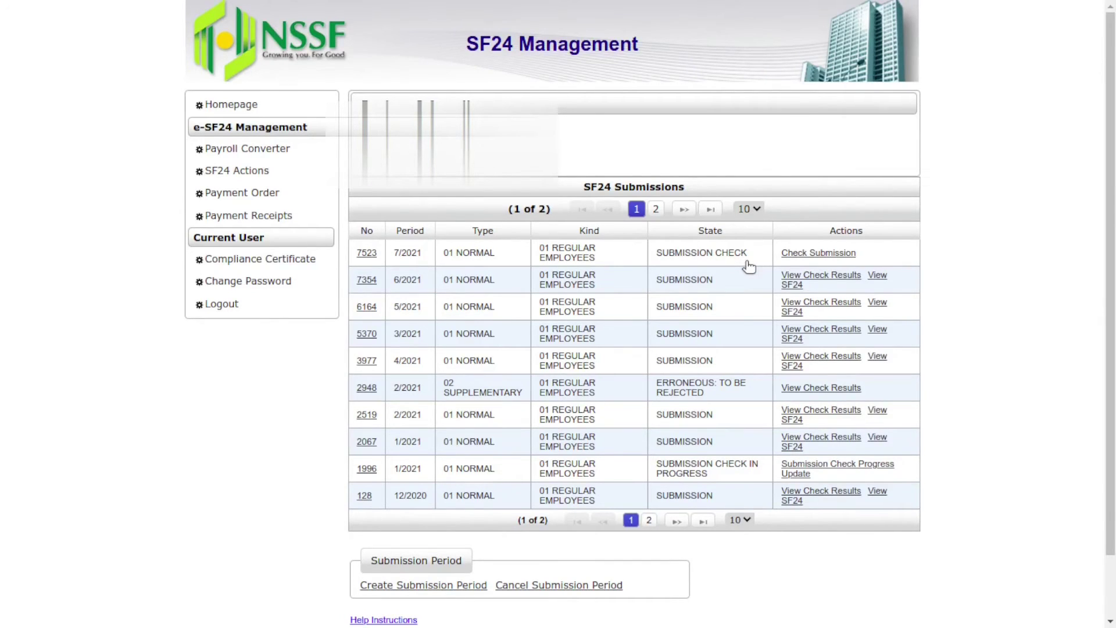
Step: Start the submission check on the 7/2021 SF24 and follow its progress
{"action": "left_click", "coordinate": [705, 262]}
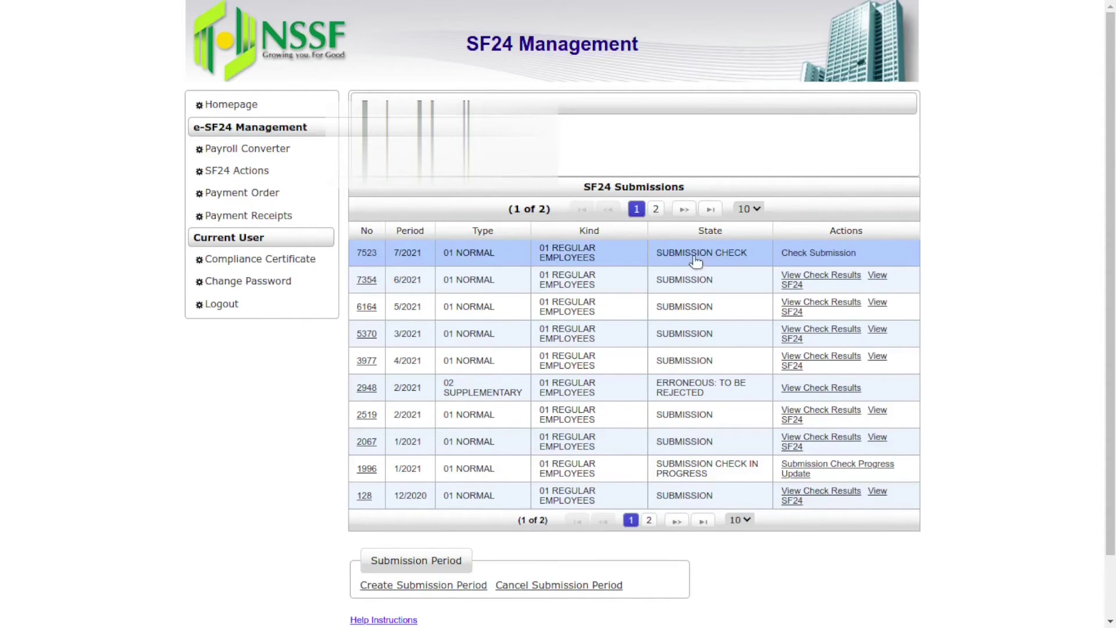
{"action": "left_click", "coordinate": [801, 252]}
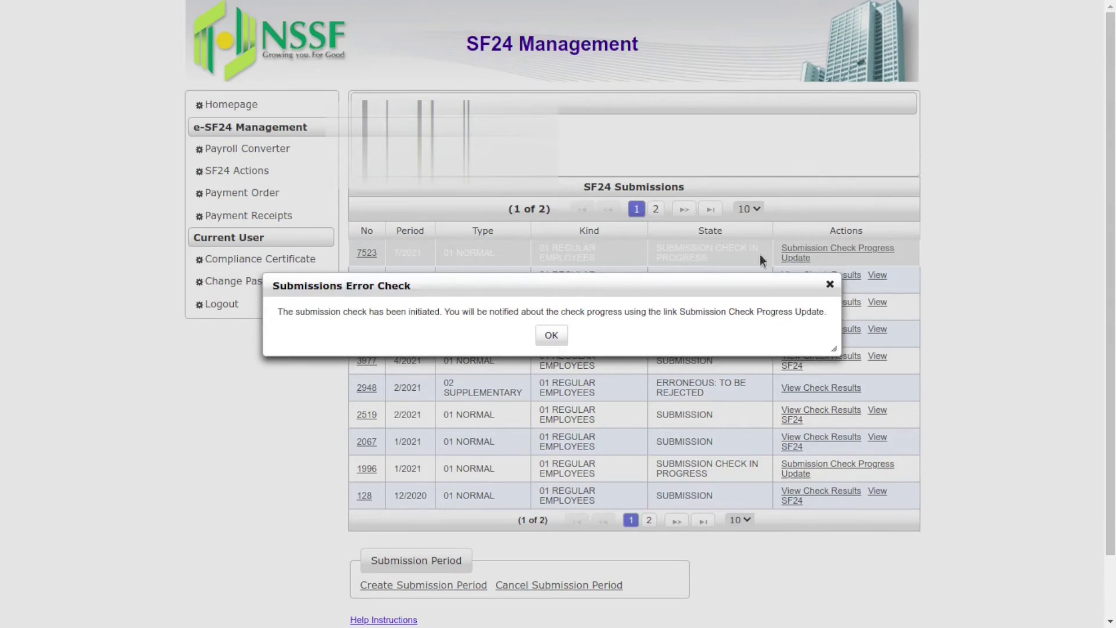
{"action": "left_click", "coordinate": [552, 336]}
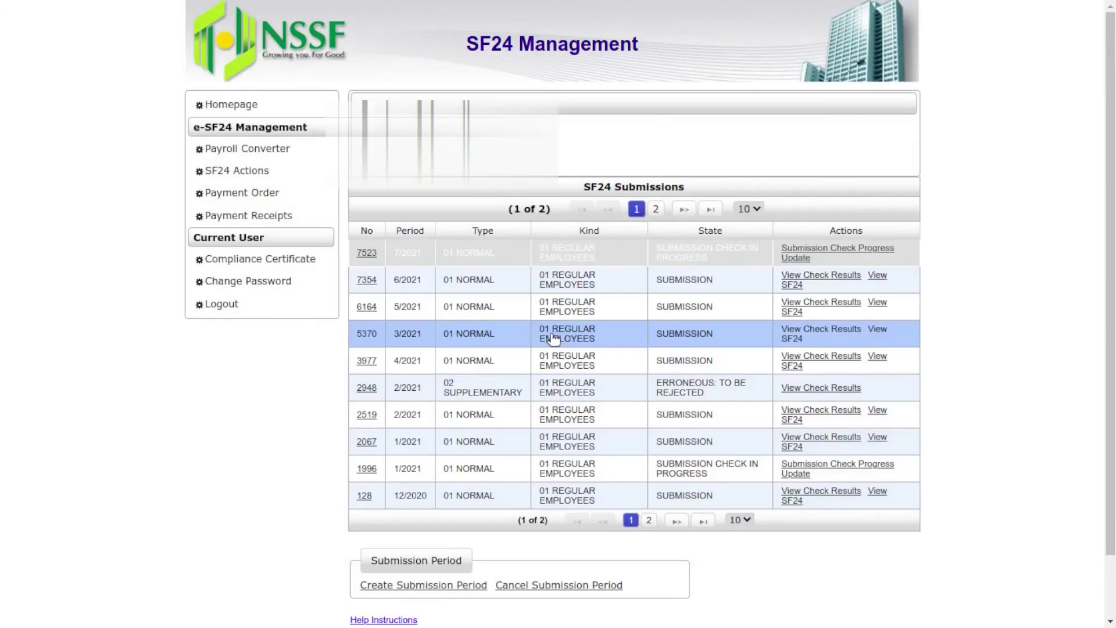
{"action": "left_click", "coordinate": [812, 253]}
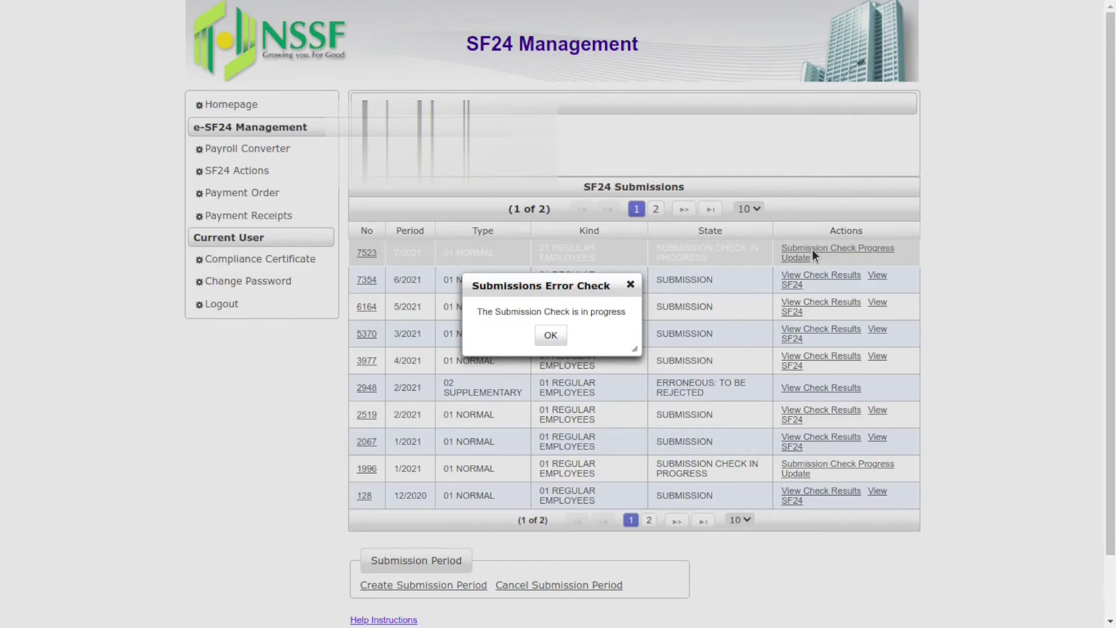
{"action": "left_click", "coordinate": [550, 336]}
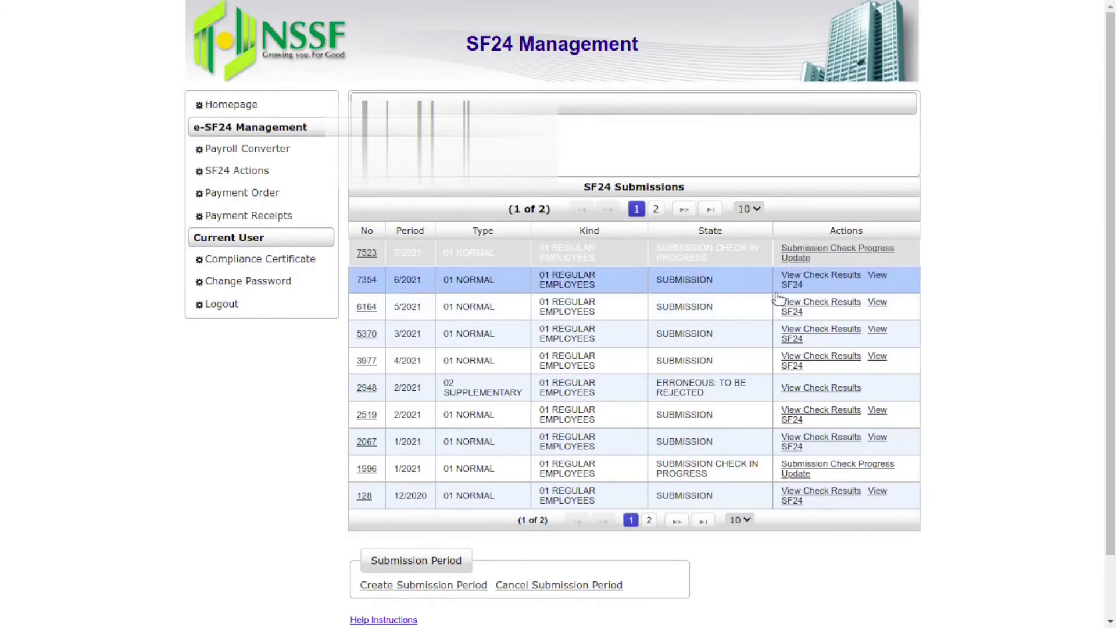
Step: Once the check completes, submit the 7/2021 SF24 (submission 7523)
{"action": "left_click", "coordinate": [833, 248]}
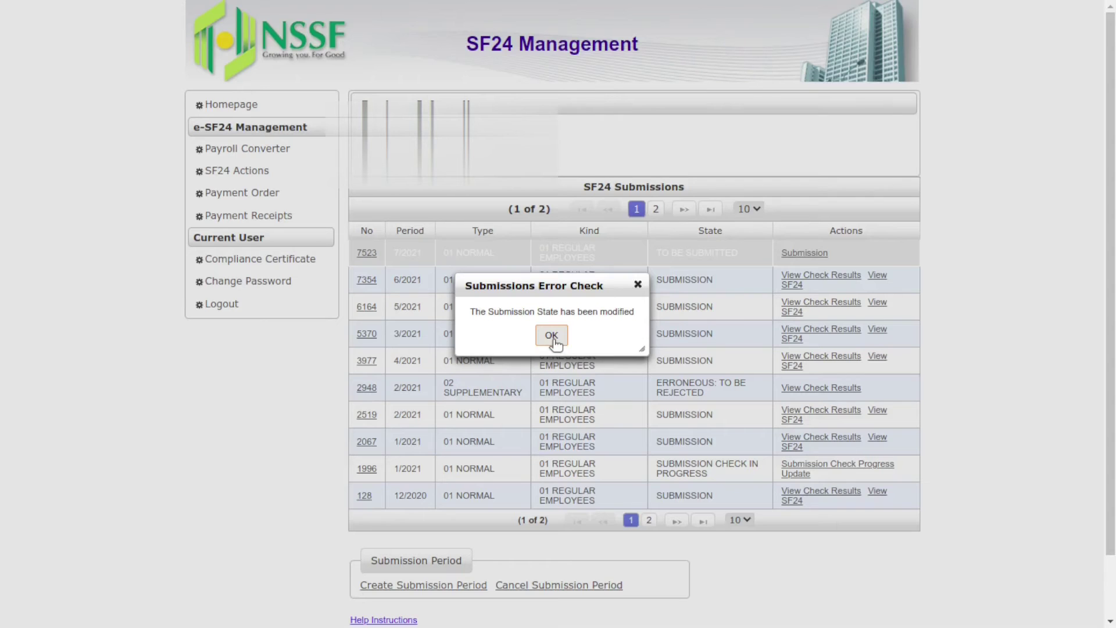
{"action": "left_click", "coordinate": [551, 336]}
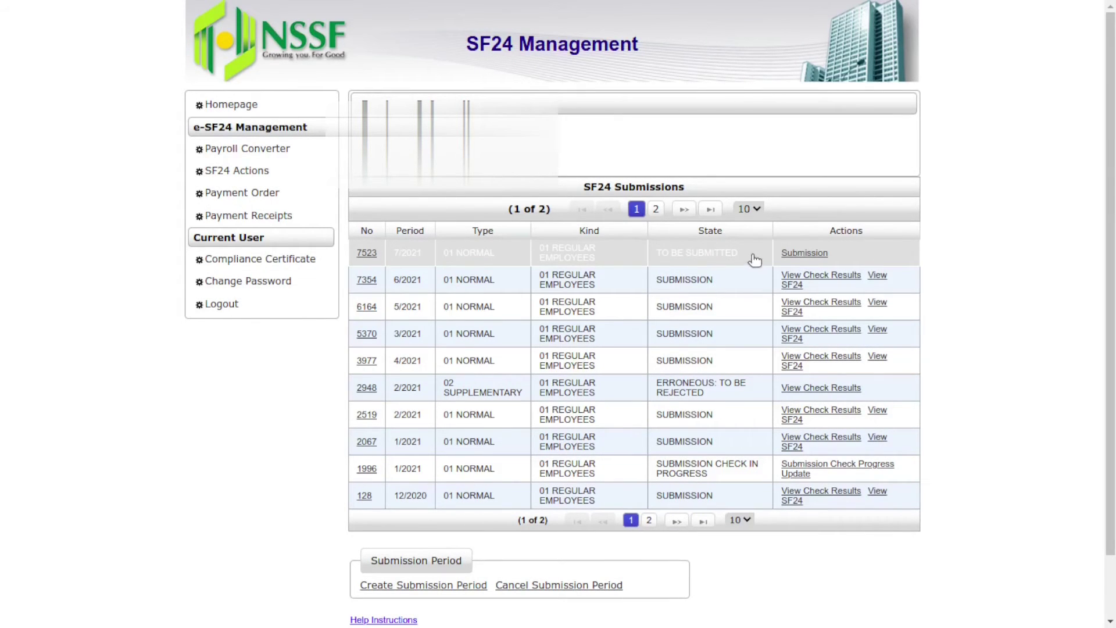
{"action": "left_click", "coordinate": [805, 253]}
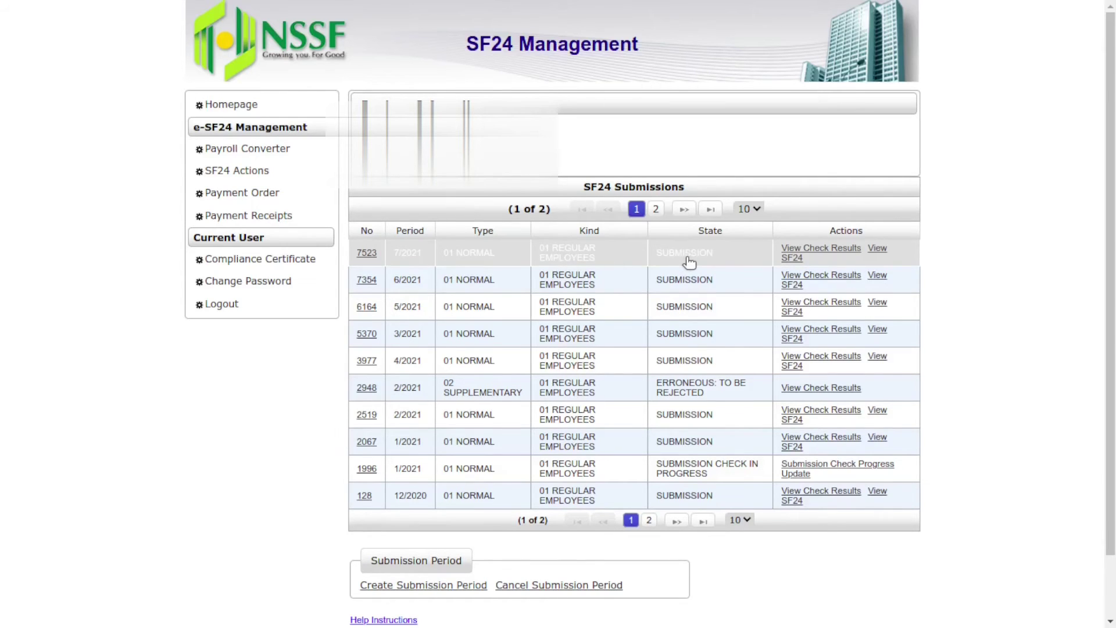
Step: Start a payment order and add the unpaid 7/2021 SF24 of 7200 to Selected SF24s
{"action": "left_click", "coordinate": [259, 195]}
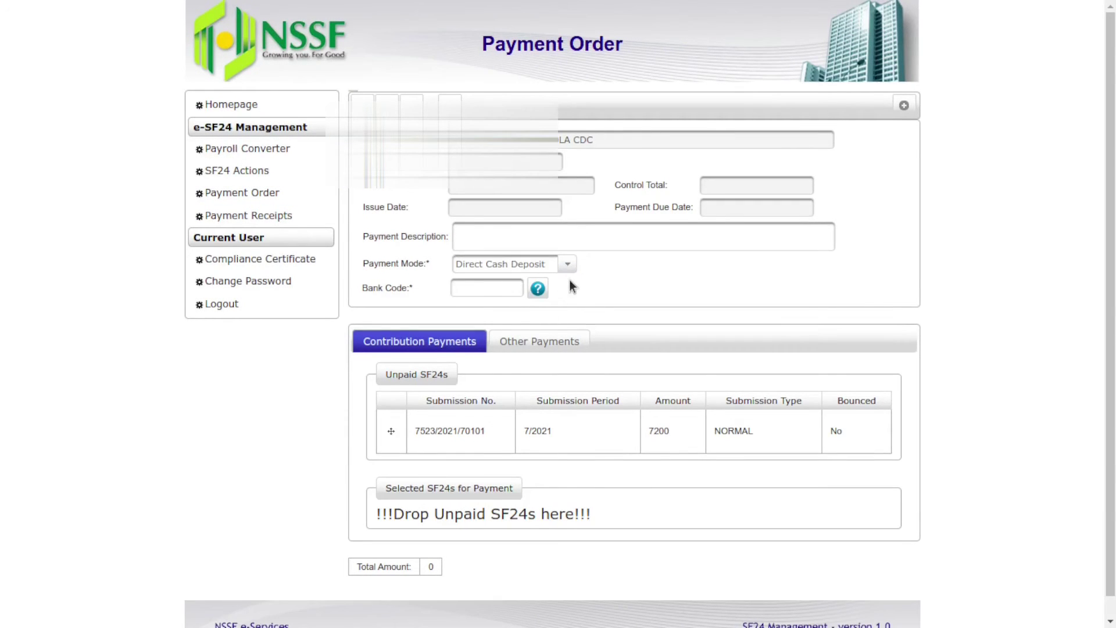
{"action": "scroll", "coordinate": [570, 285], "scroll_direction": "down", "scroll_amount": 1}
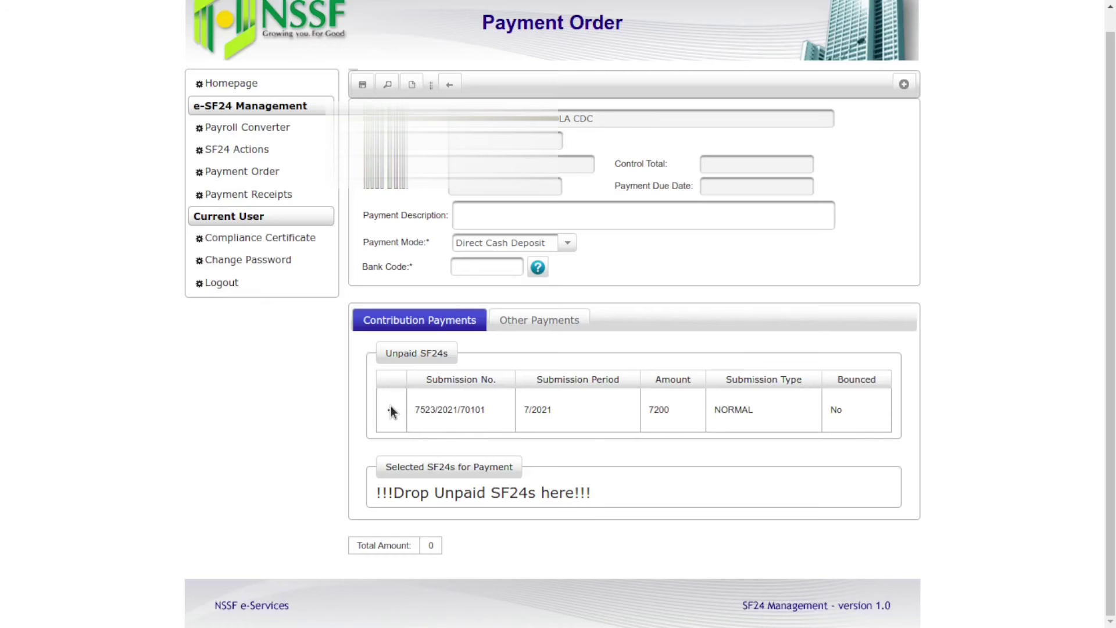
{"action": "left_click_drag", "start_coordinate": [389, 409], "coordinate": [392, 499]}
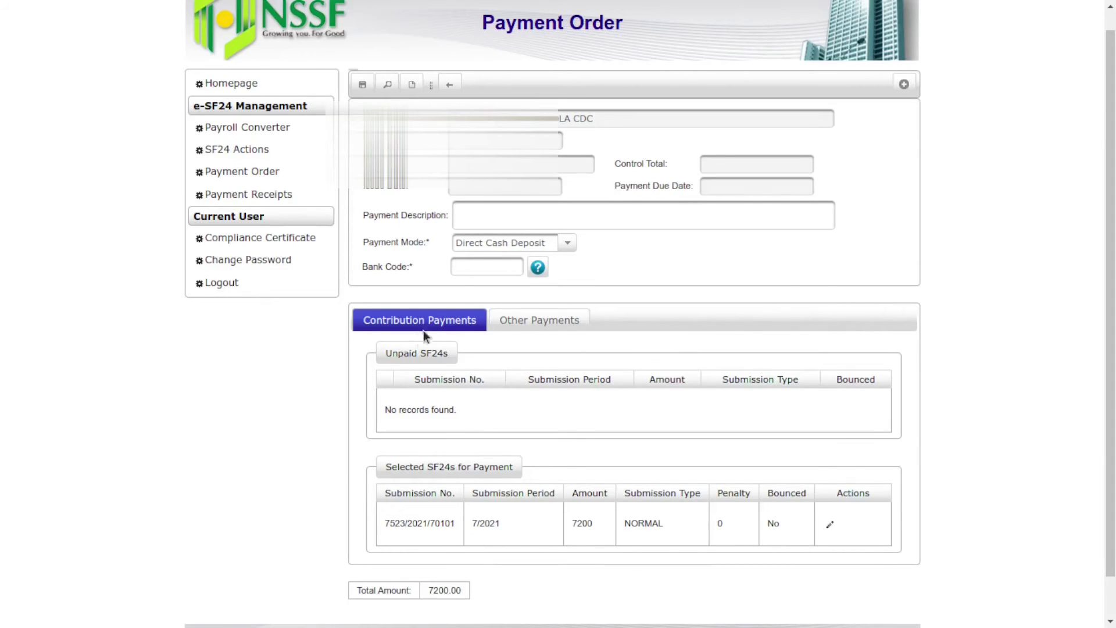
Step: Set bank code 1 (Kenya Commercial Bank Ltd) and save the payment order
{"action": "left_click", "coordinate": [467, 266]}
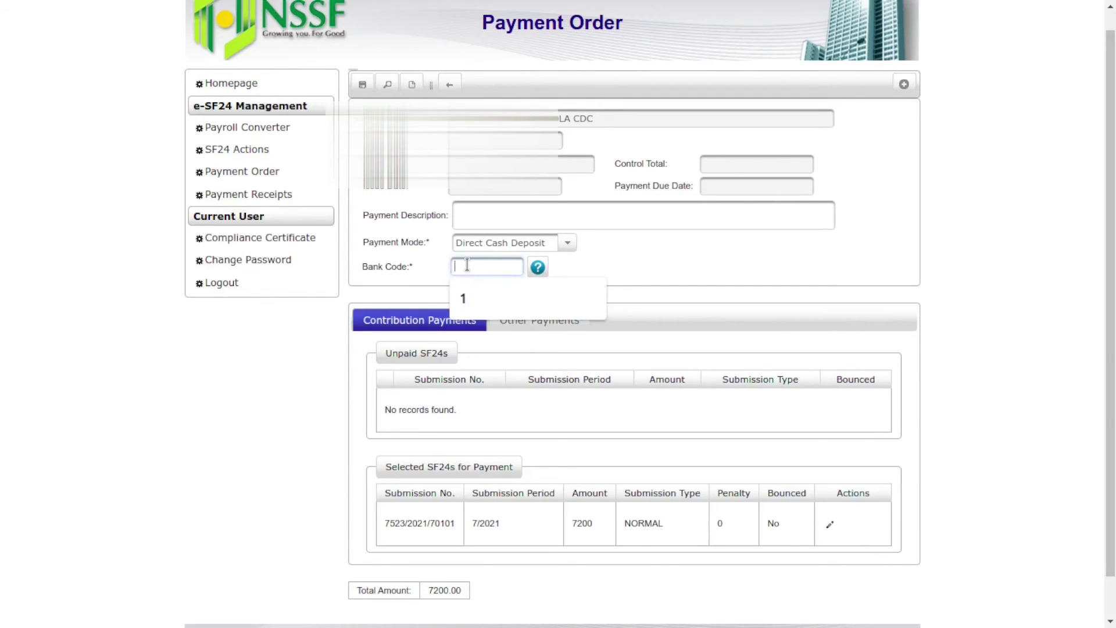
{"action": "left_click", "coordinate": [468, 299]}
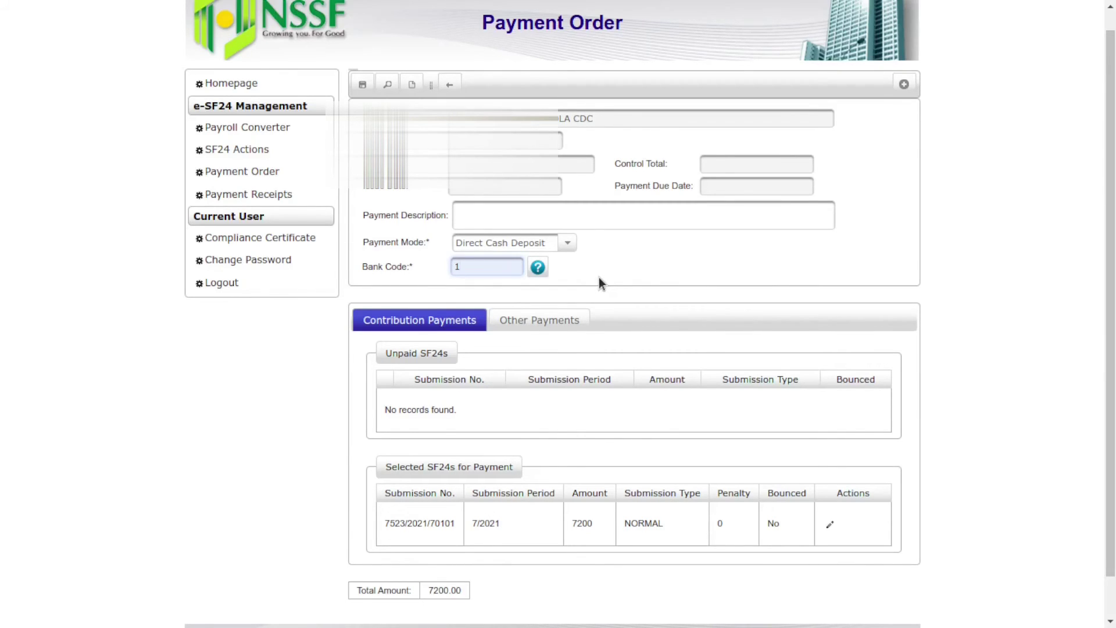
{"action": "left_click", "coordinate": [599, 277]}
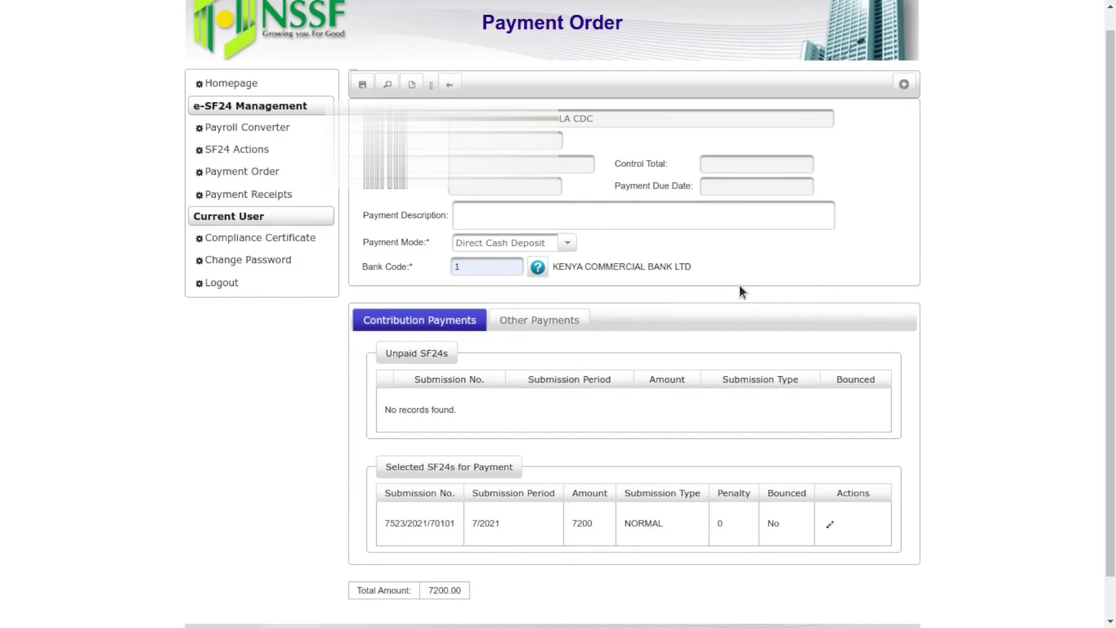
{"action": "scroll", "coordinate": [525, 452], "scroll_direction": "down", "scroll_amount": 1}
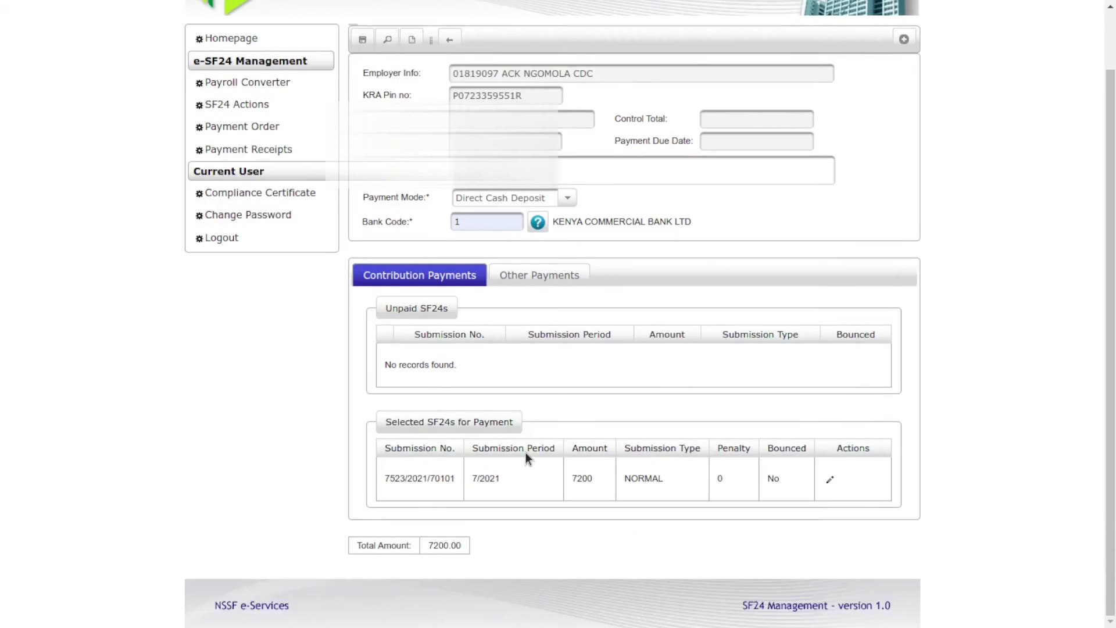
{"action": "scroll", "coordinate": [525, 452], "scroll_direction": "up", "scroll_amount": 1}
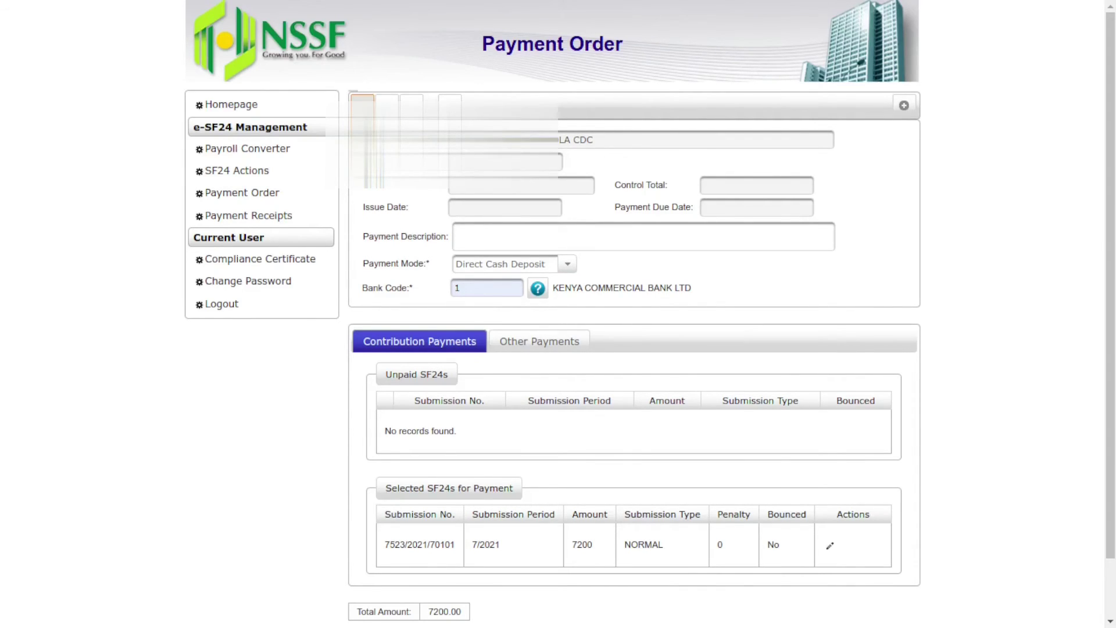
{"action": "key", "text": "Return"}
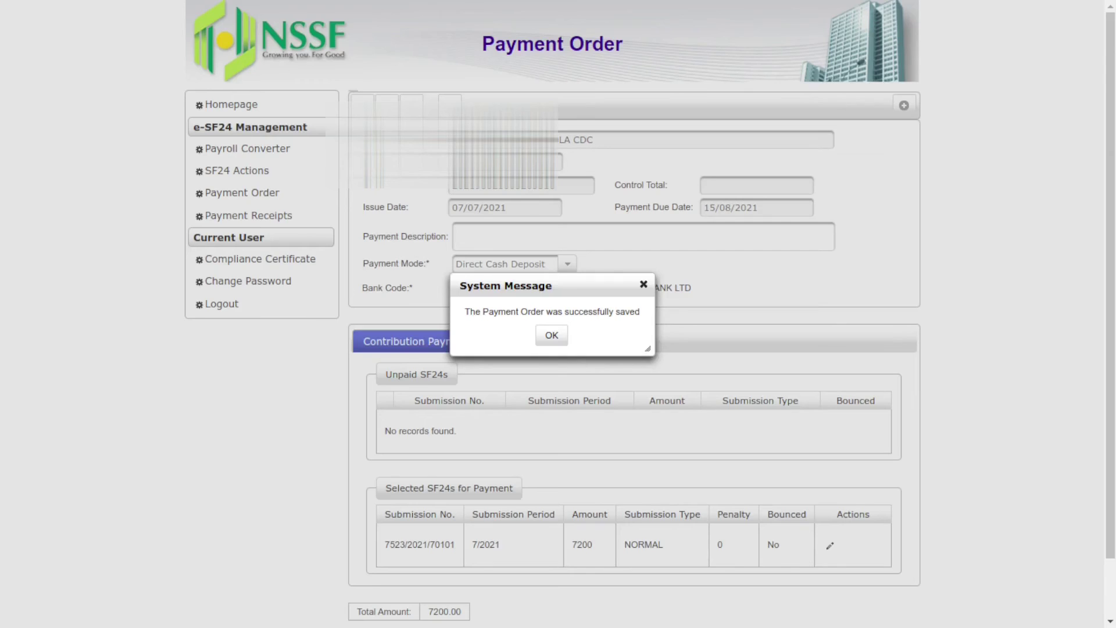
Step: Confirm the saved message to open the payment order PDF in a popup window
{"action": "left_click", "coordinate": [553, 336]}
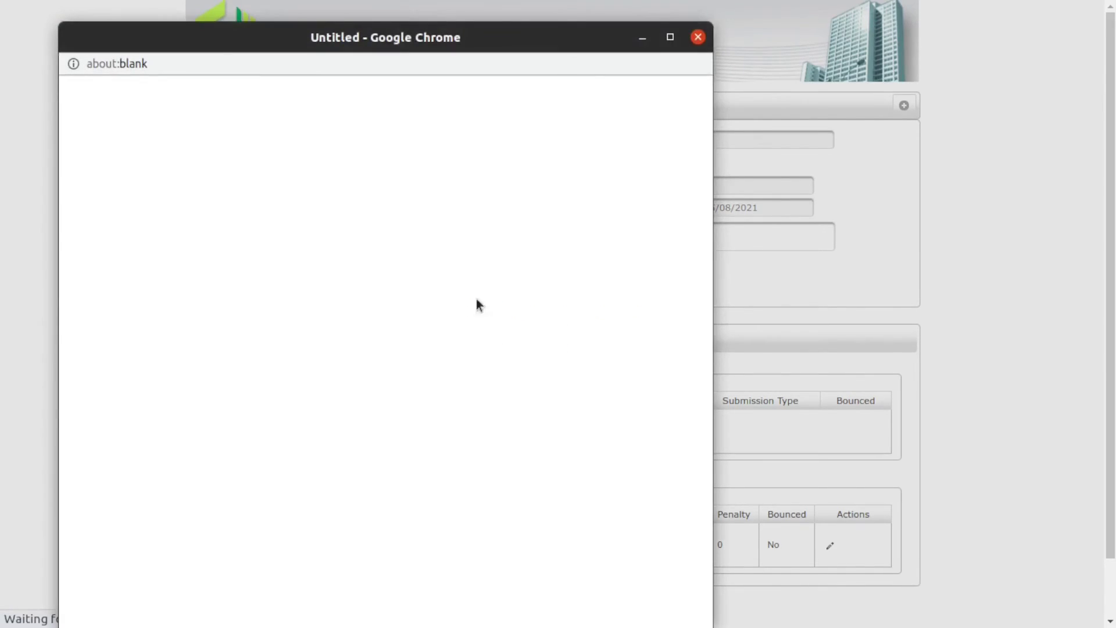